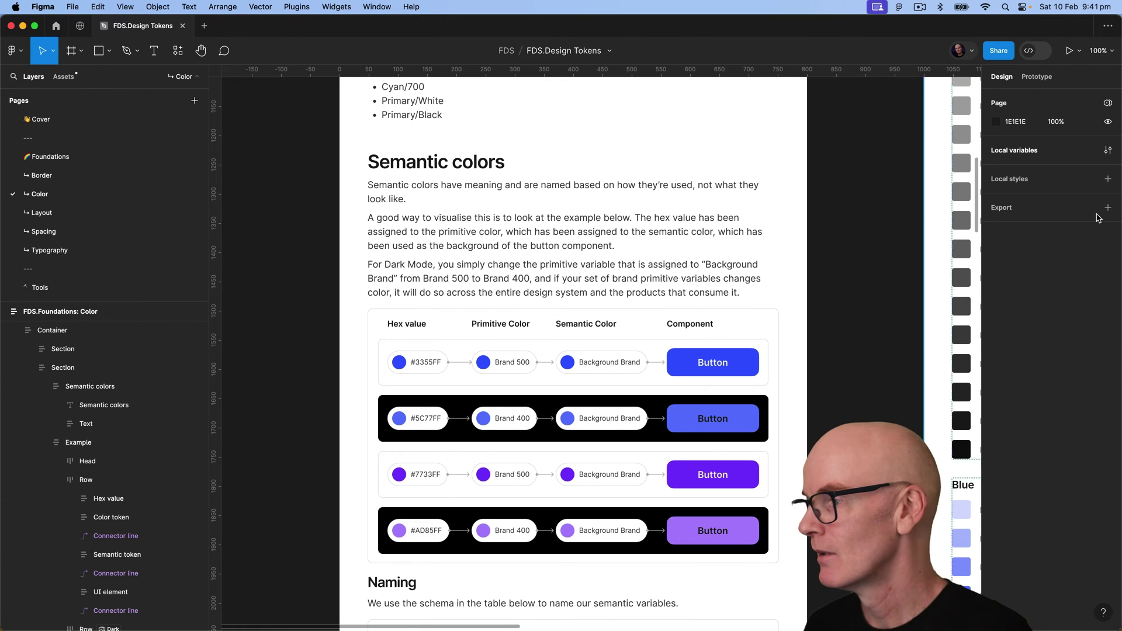
- Create a colour variable named Black with value 000000 in the Primitives collection
{"action": "left_click", "coordinate": [1107, 150]}
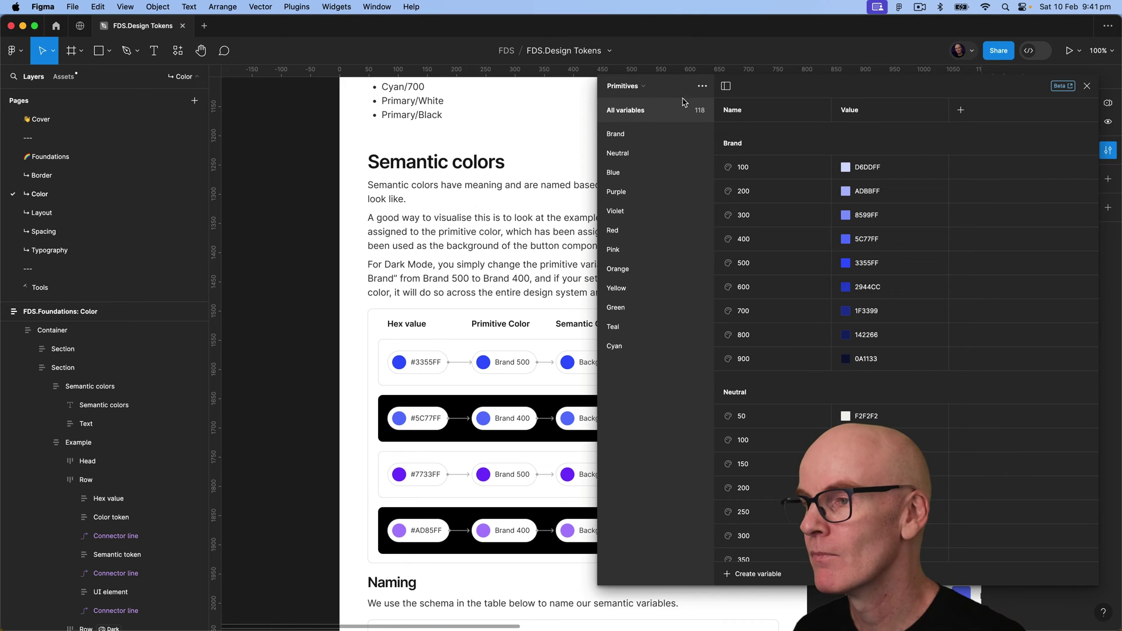
{"action": "left_click", "coordinate": [757, 574]}
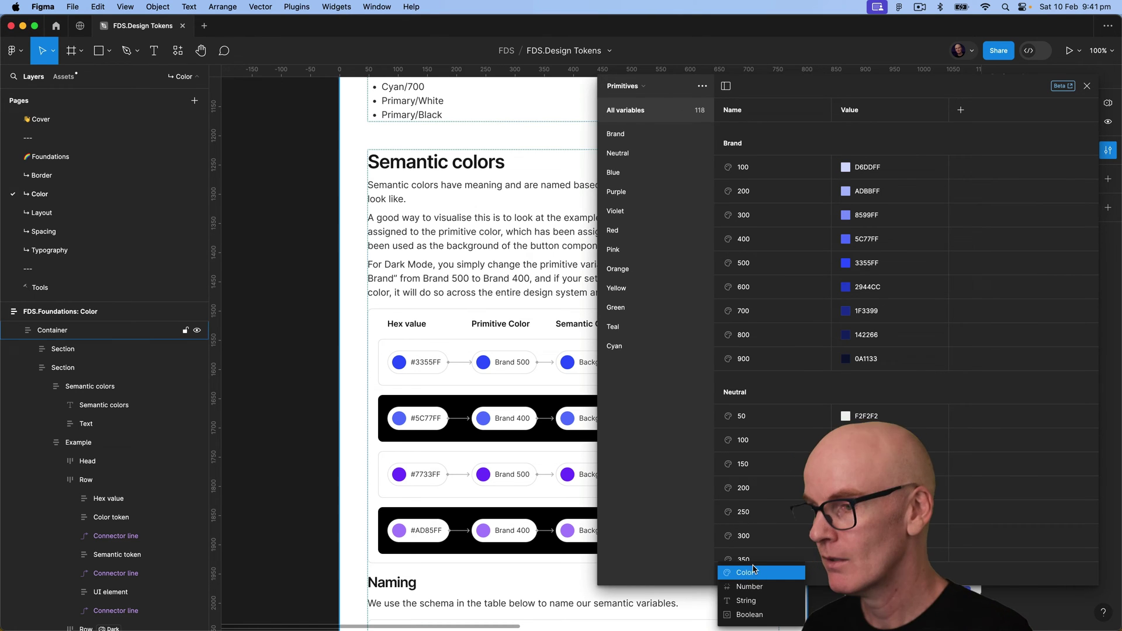
{"action": "left_click", "coordinate": [755, 572]}
{"action": "type", "text": "Black"}
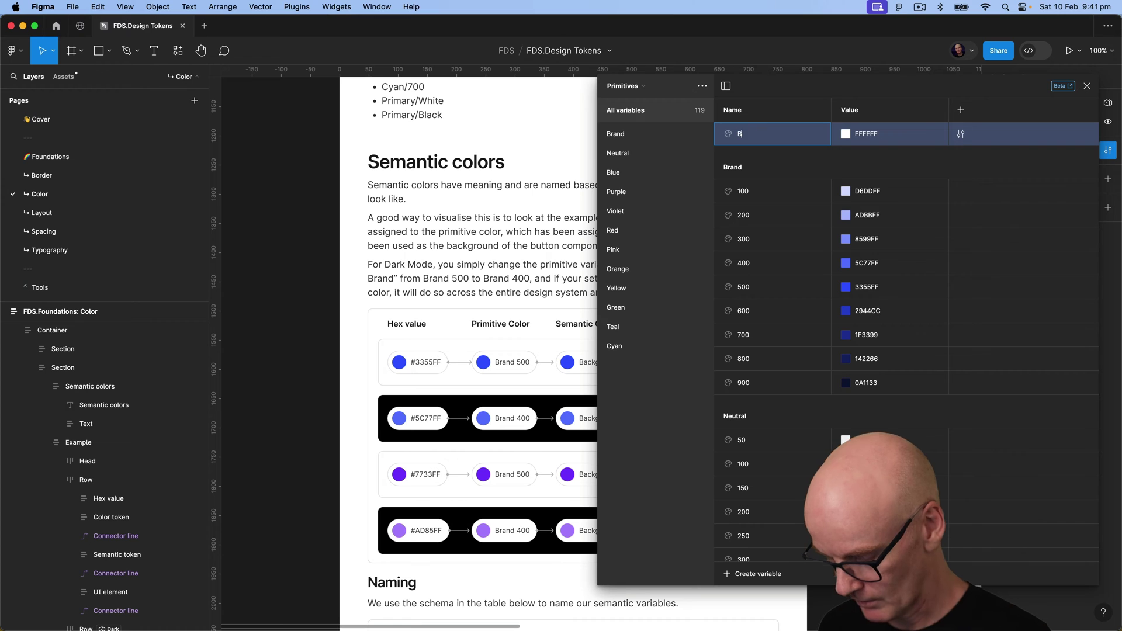
{"action": "left_click", "coordinate": [866, 140]}
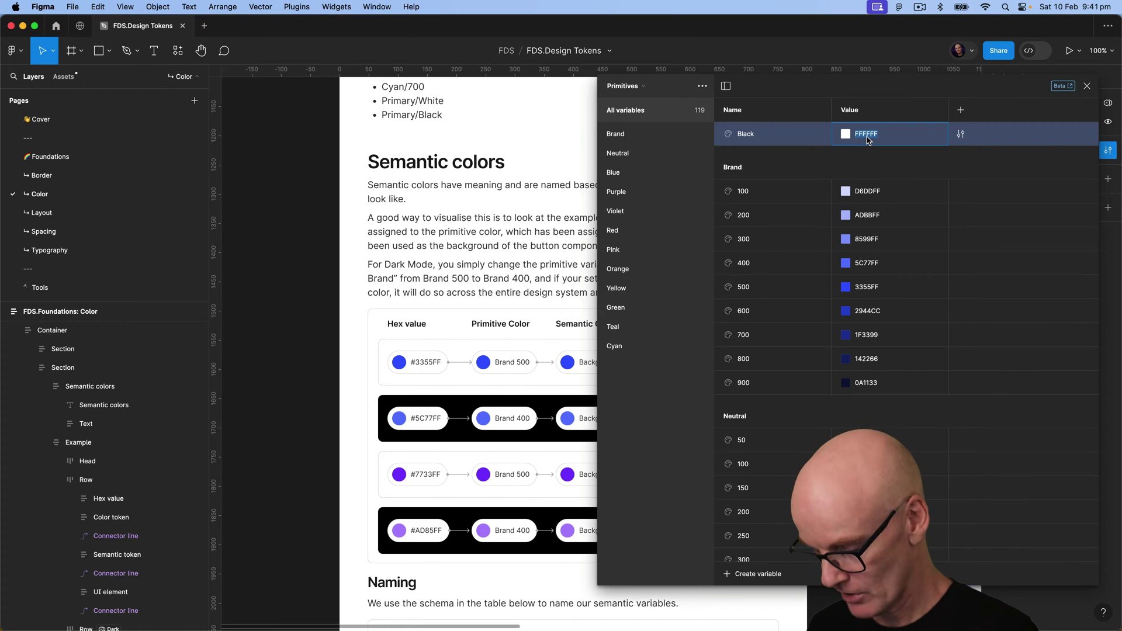
{"action": "type", "text": "000000"}
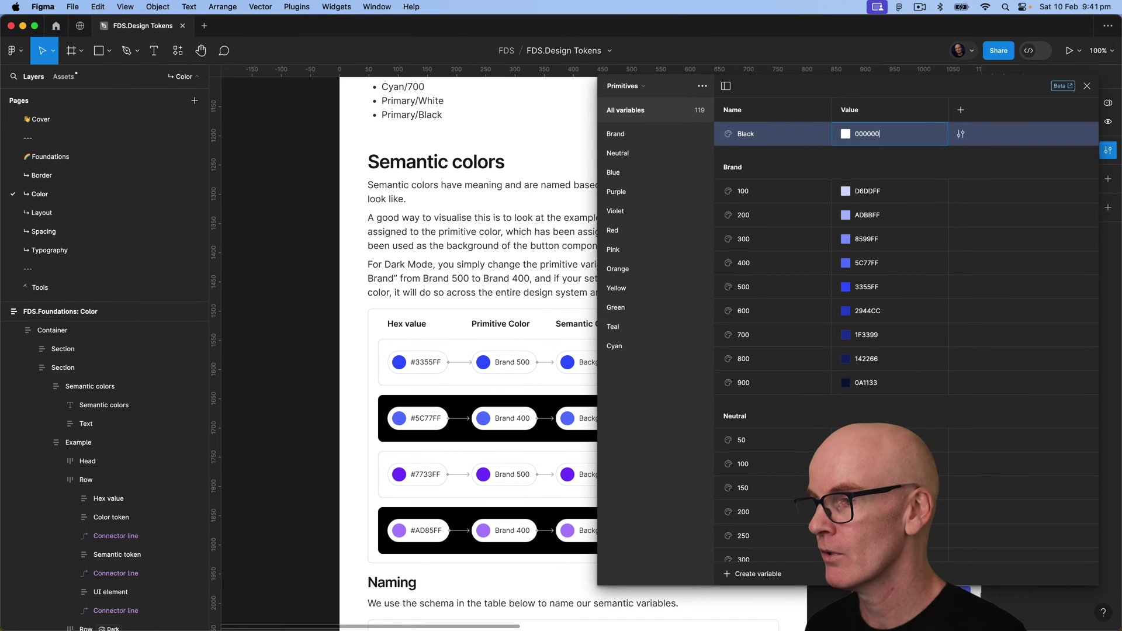
{"action": "key", "text": "Return"}
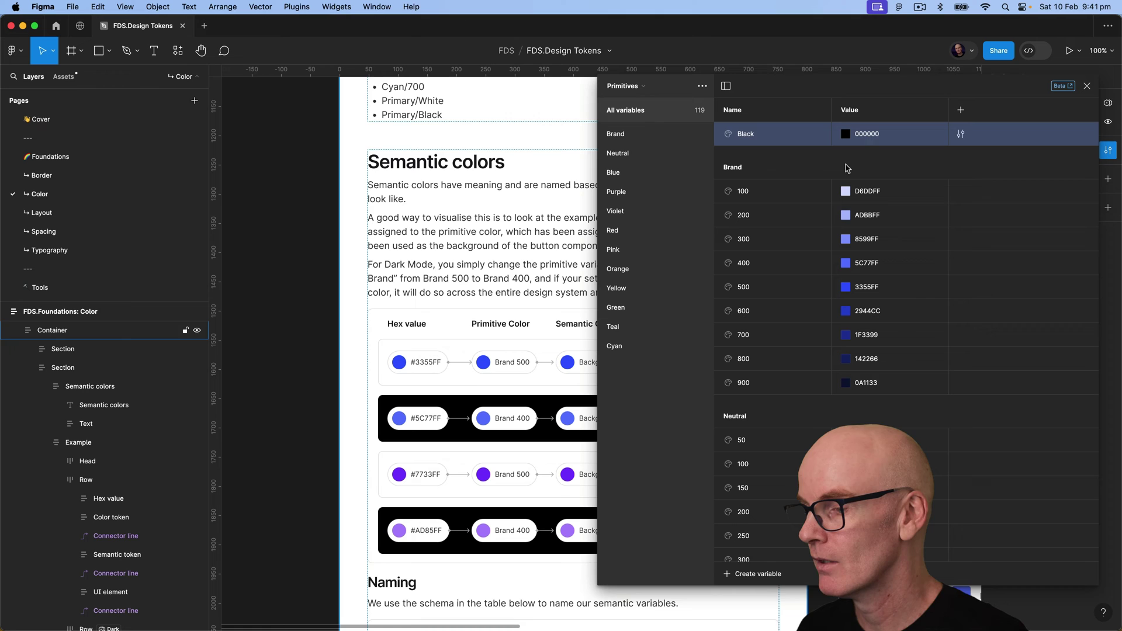
- Add a second colour variable named White (FFFFFF)
{"action": "left_click", "coordinate": [754, 574]}
{"action": "left_click", "coordinate": [752, 574]}
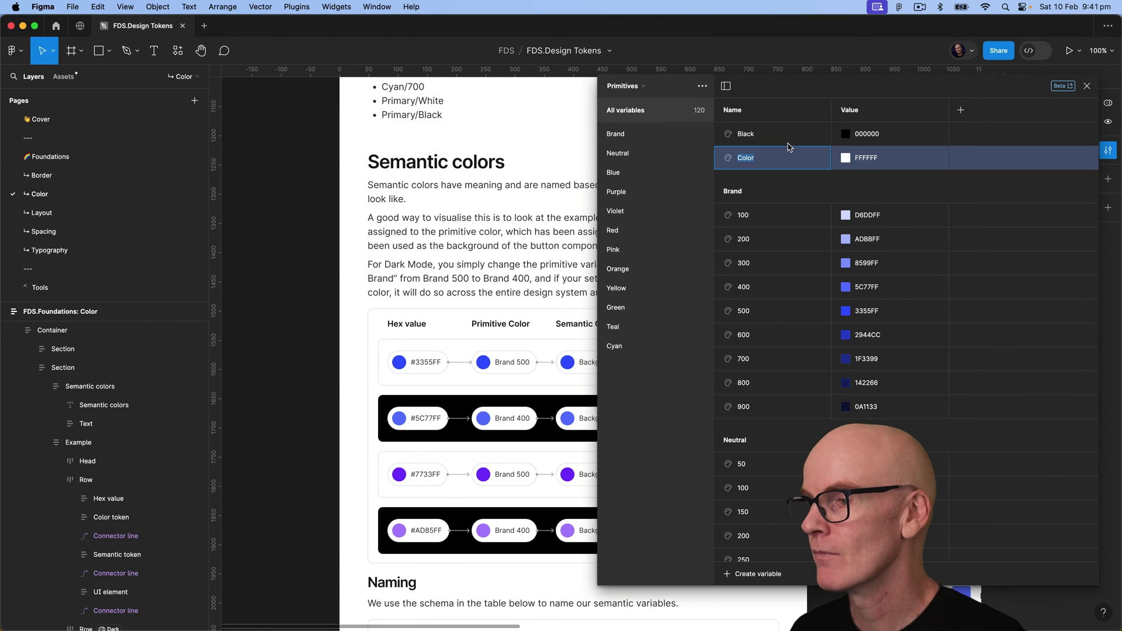
{"action": "type", "text": "White"}
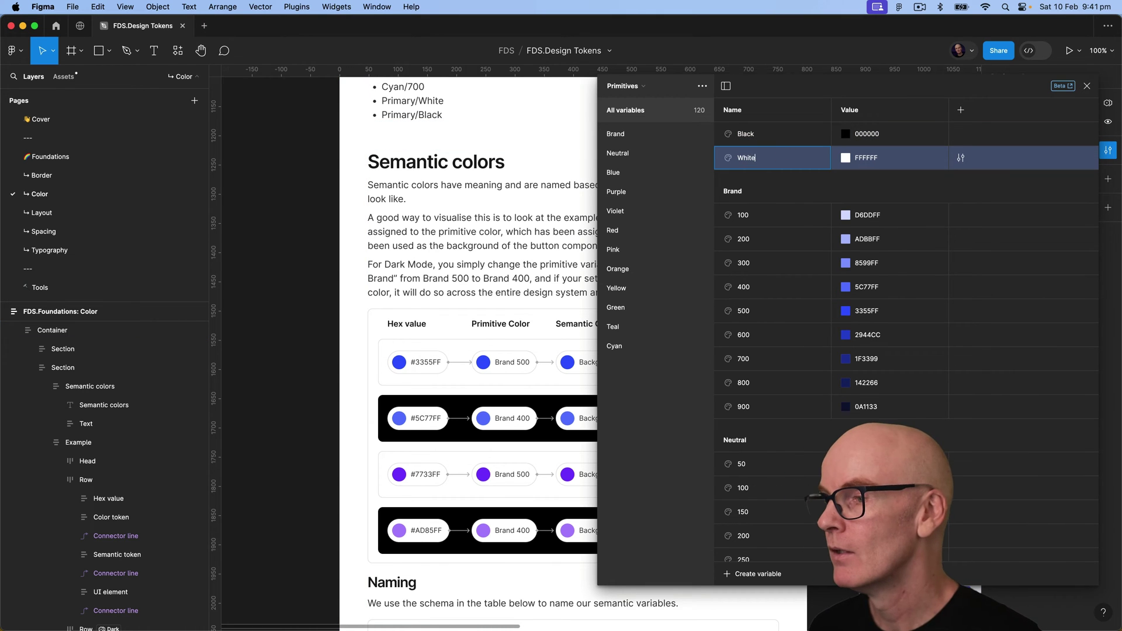
{"action": "key", "text": "Return"}
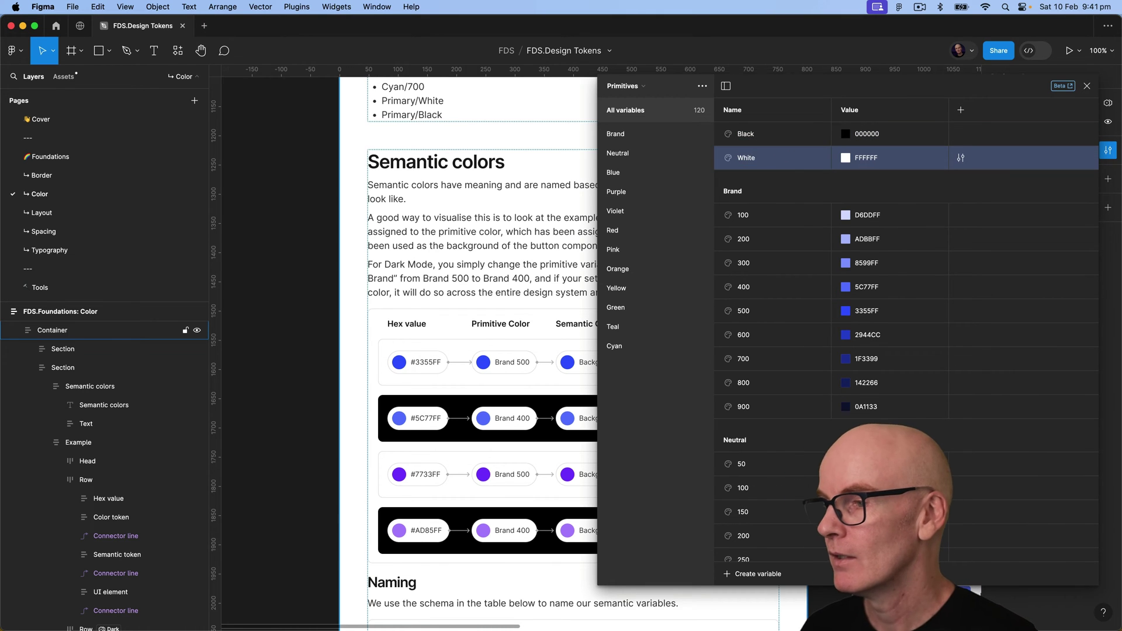
- Duplicate Black as 'Black 50' and set its opacity to 50%
{"action": "right_click", "coordinate": [783, 135]}
{"action": "left_click", "coordinate": [823, 172]}
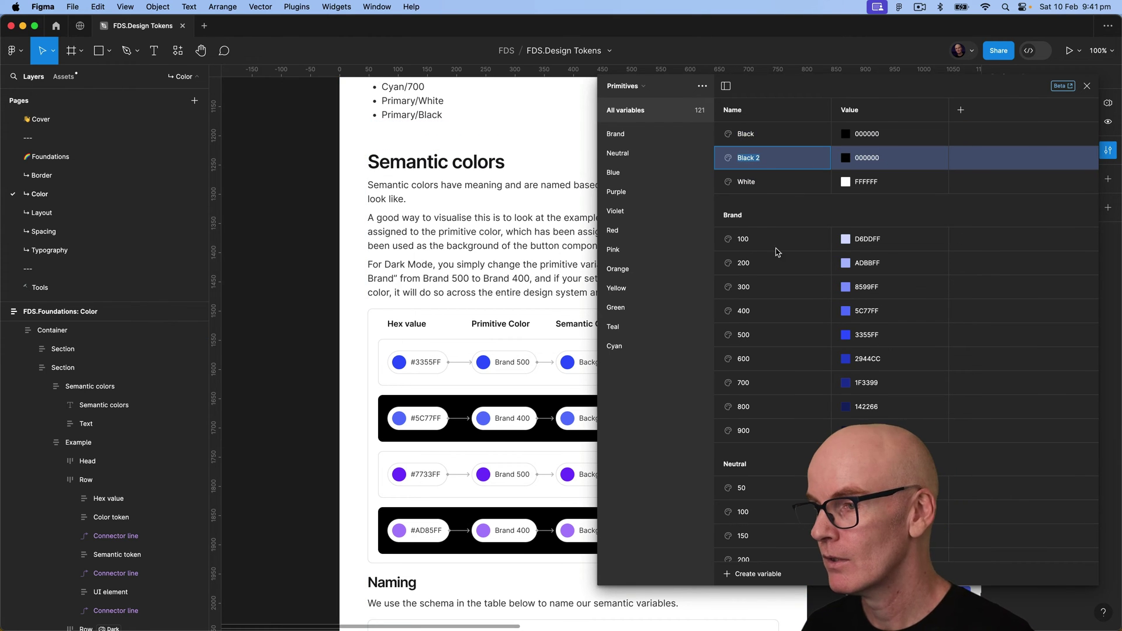
{"action": "type", "text": "50"}
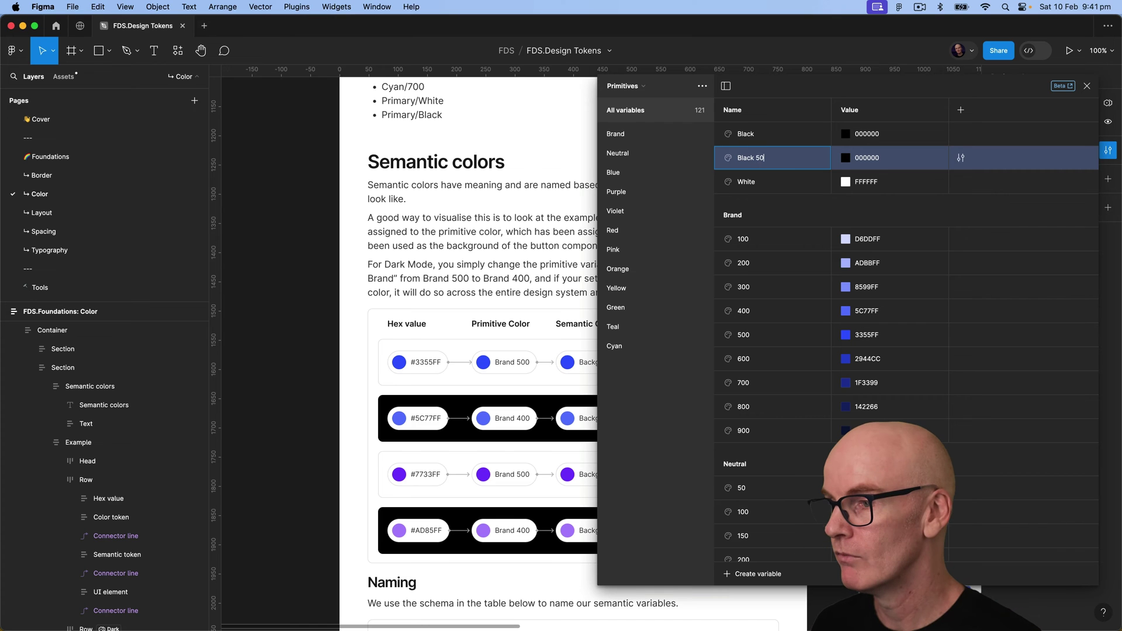
{"action": "key", "text": "Return"}
{"action": "left_click", "coordinate": [846, 160]}
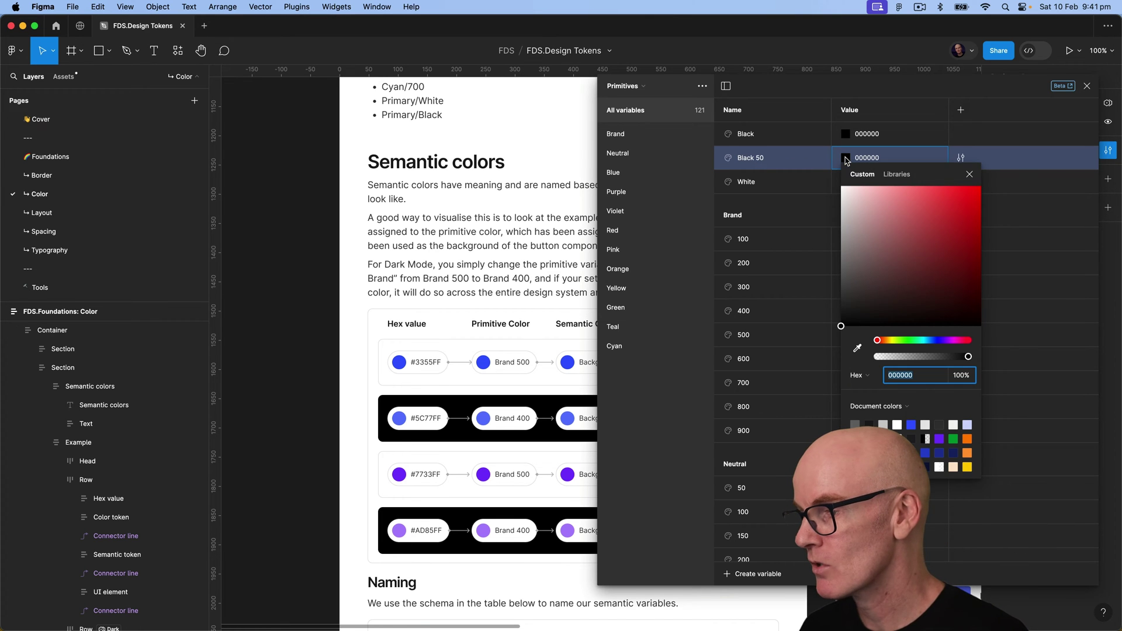
{"action": "left_click", "coordinate": [960, 378]}
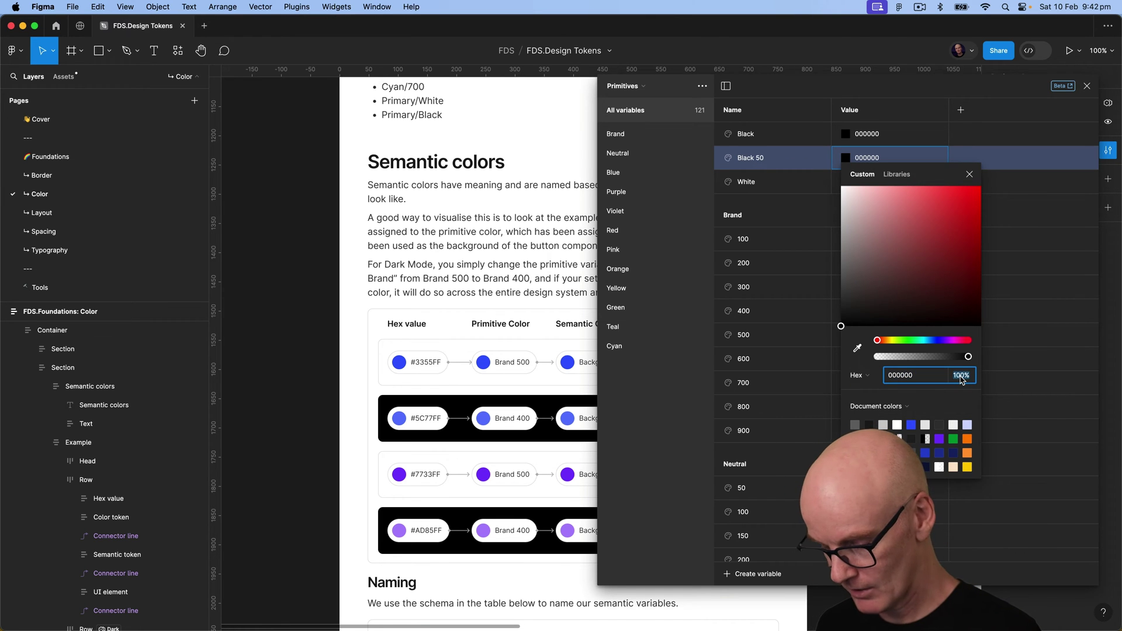
{"action": "type", "text": "50"}
{"action": "key", "text": "Return"}
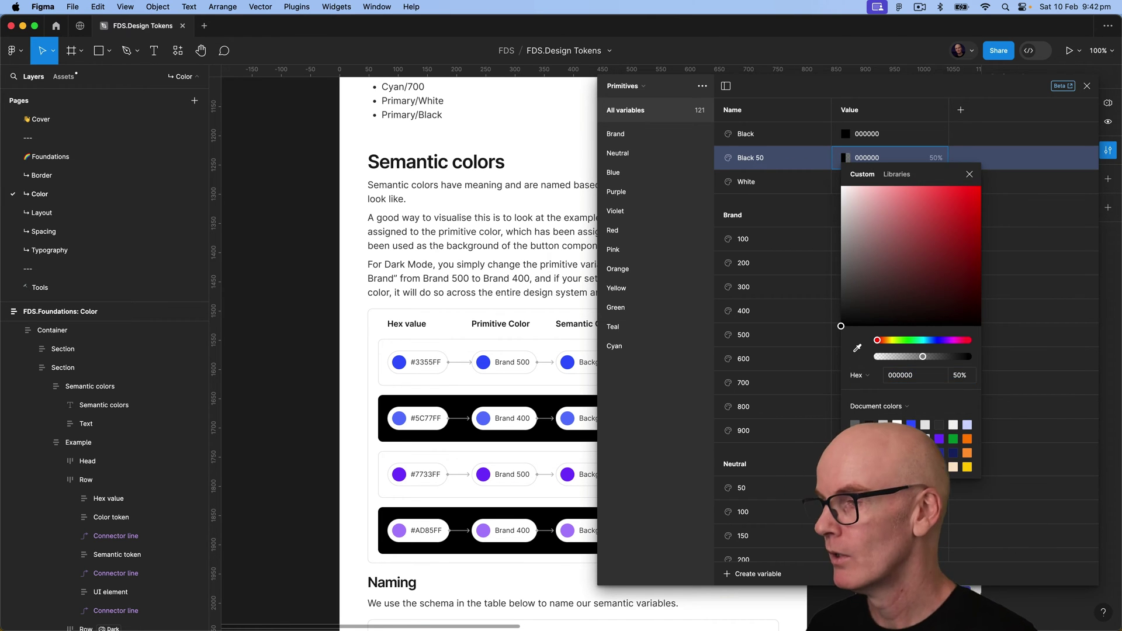
{"action": "left_click", "coordinate": [969, 175]}
- Duplicate White as 'White 50' and set its opacity to 50%
{"action": "right_click", "coordinate": [783, 183]}
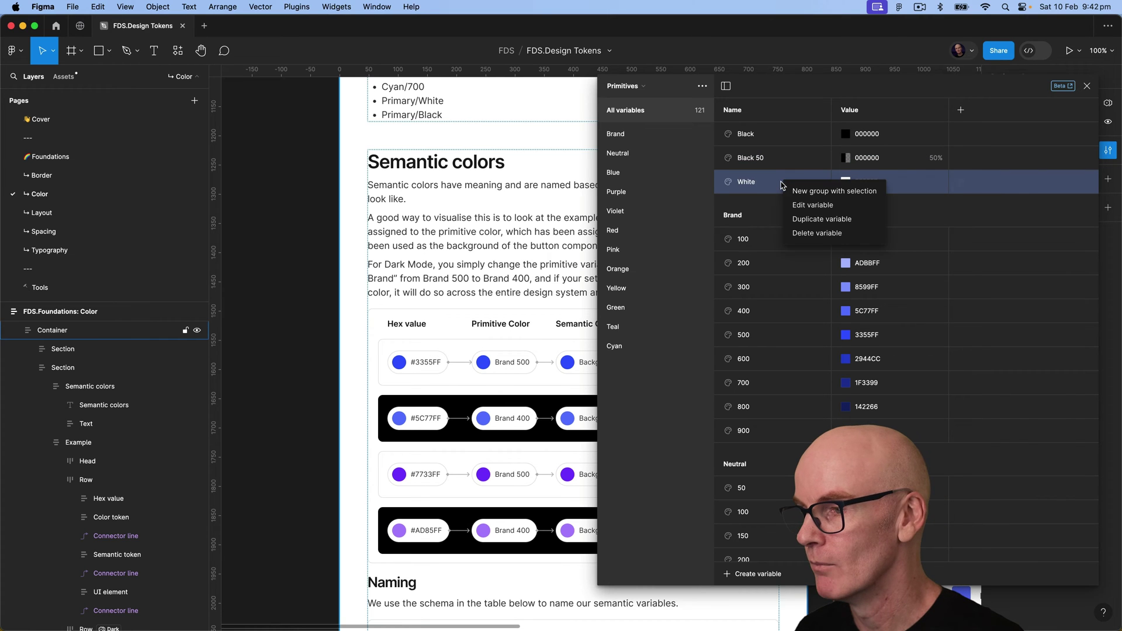
{"action": "left_click", "coordinate": [821, 219]}
{"action": "type", "text": "5"}
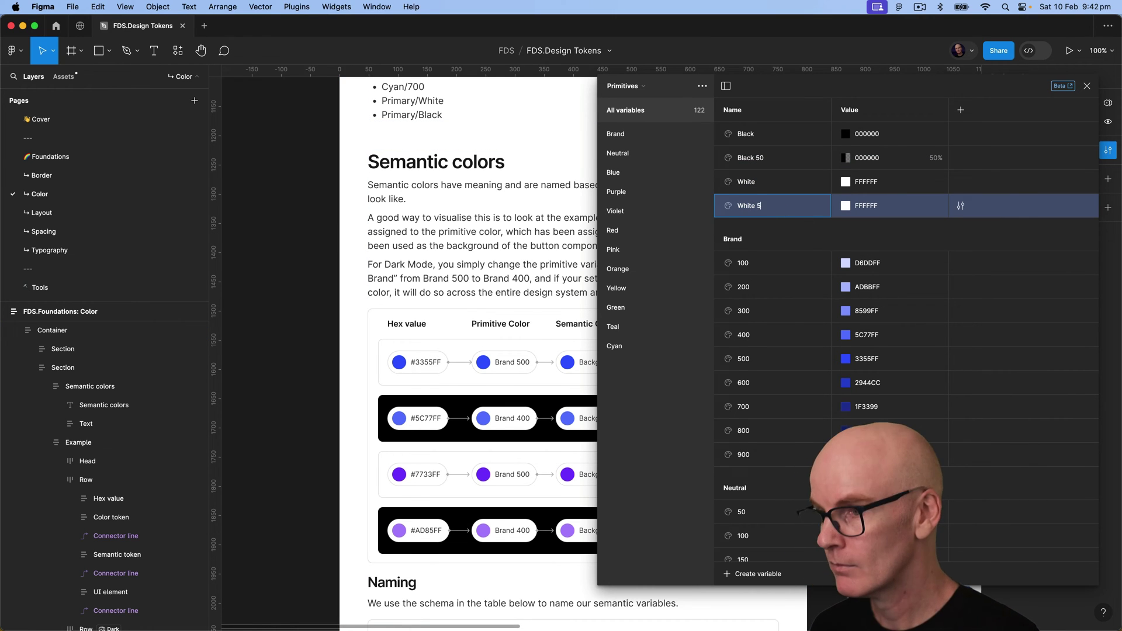
{"action": "type", "text": "0"}
{"action": "key", "text": "Return"}
{"action": "left_click", "coordinate": [845, 206]}
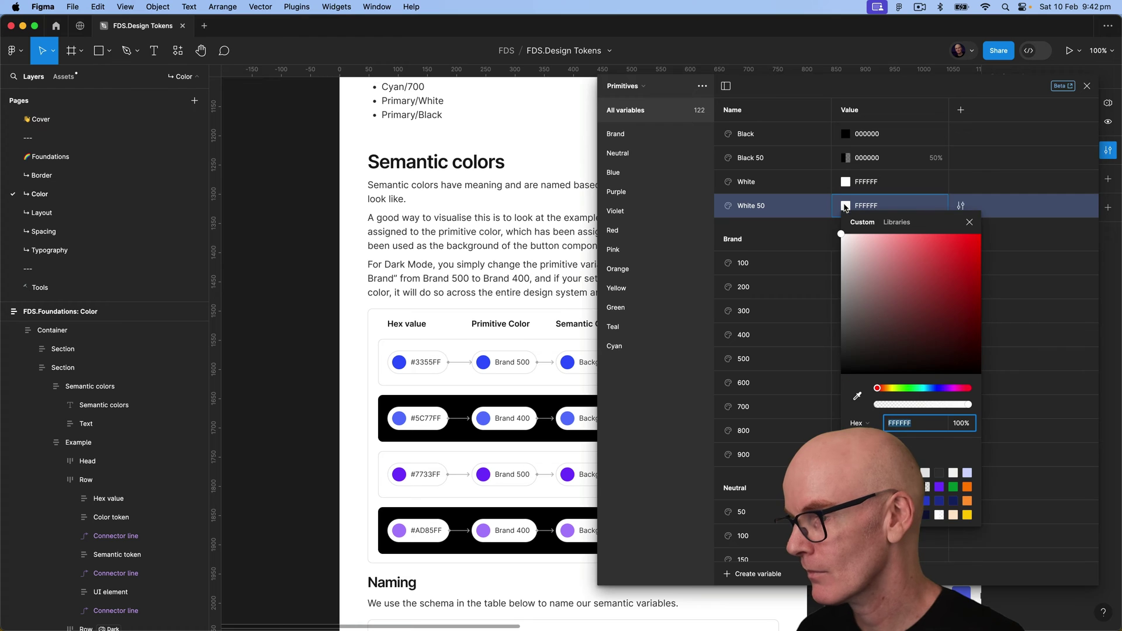
{"action": "left_click", "coordinate": [961, 424]}
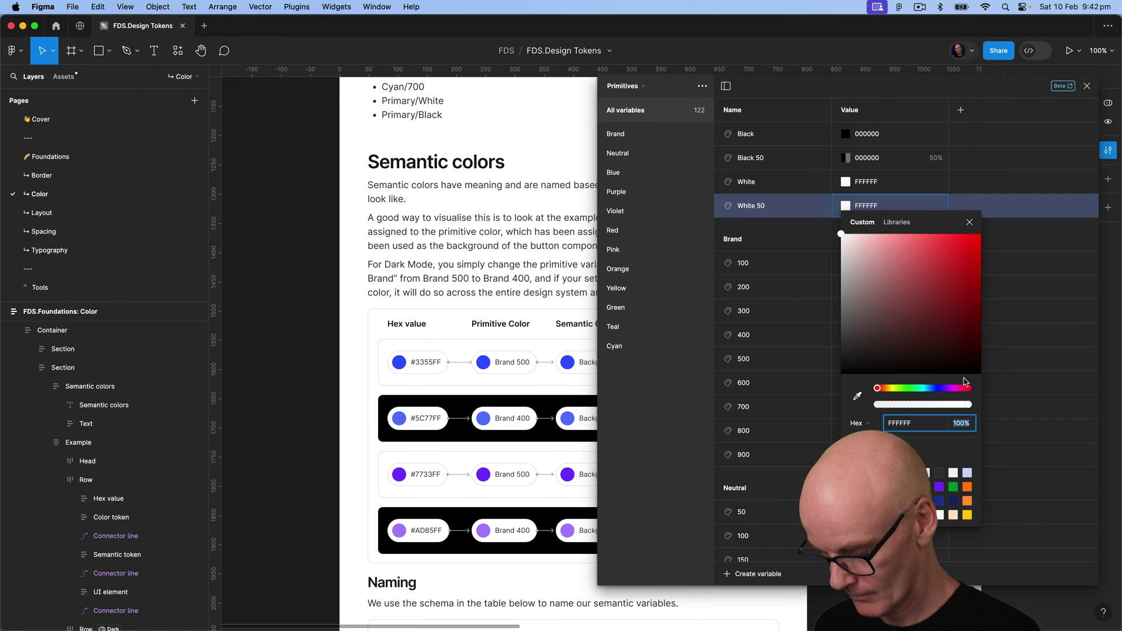
{"action": "type", "text": "50"}
{"action": "key", "text": "Return"}
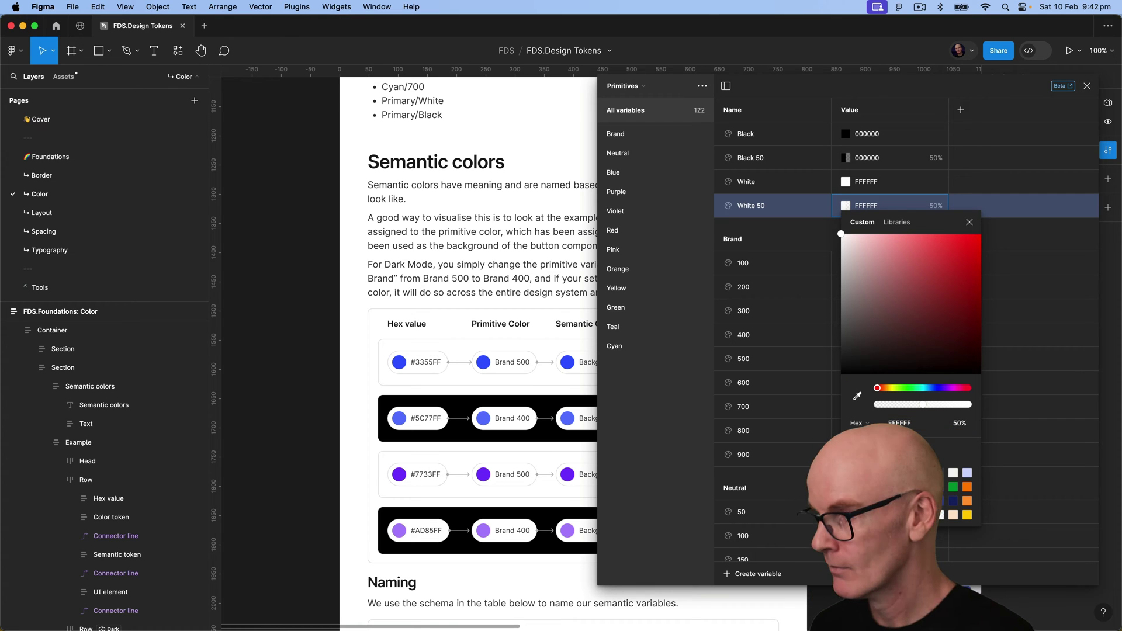
{"action": "left_click", "coordinate": [969, 222]}
- Group Black, White, Black 50 and White 50 as 'Primary' and move it to the top
{"action": "left_click", "coordinate": [773, 133], "text": "shift"}
{"action": "right_click", "coordinate": [772, 134]}
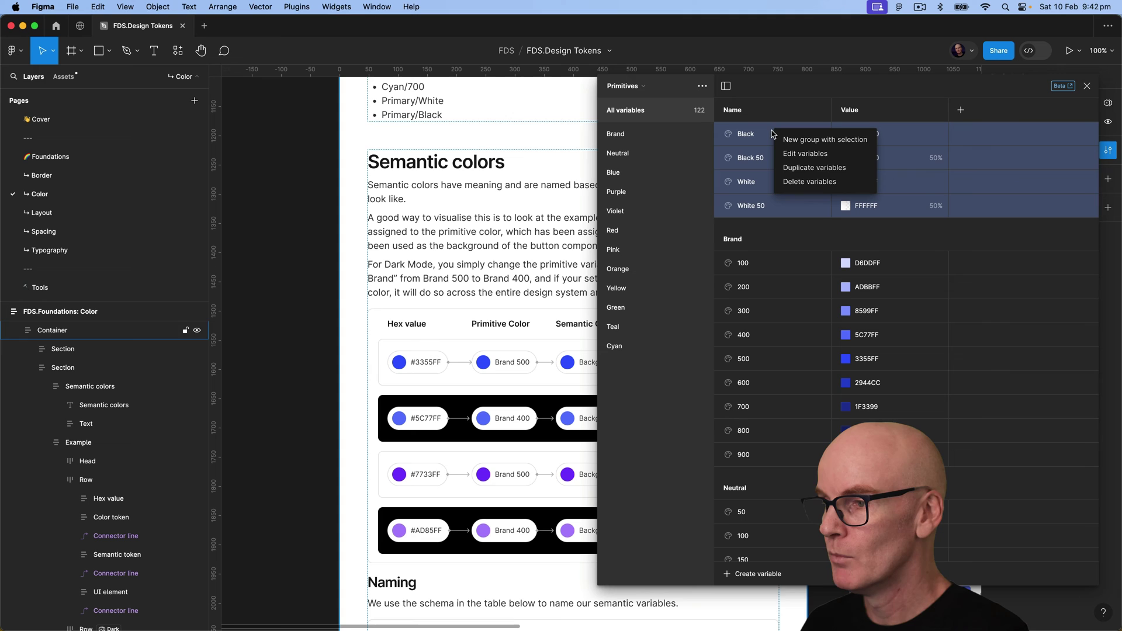
{"action": "left_click", "coordinate": [824, 139]}
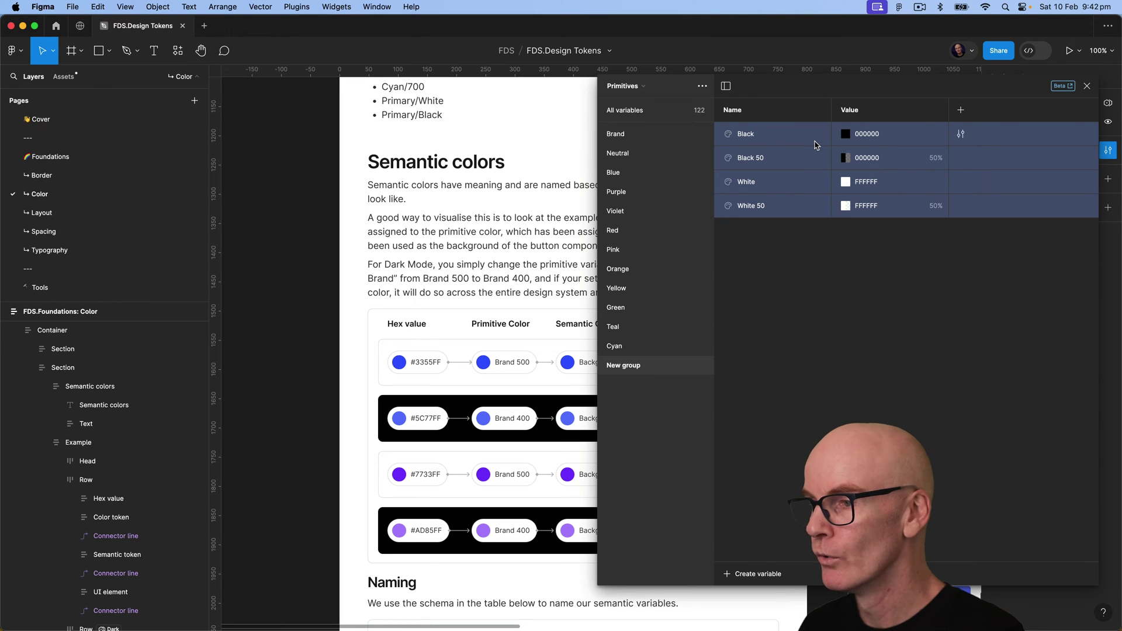
{"action": "left_click", "coordinate": [623, 367]}
{"action": "double_click", "coordinate": [622, 366]}
{"action": "type", "text": "Primary"}
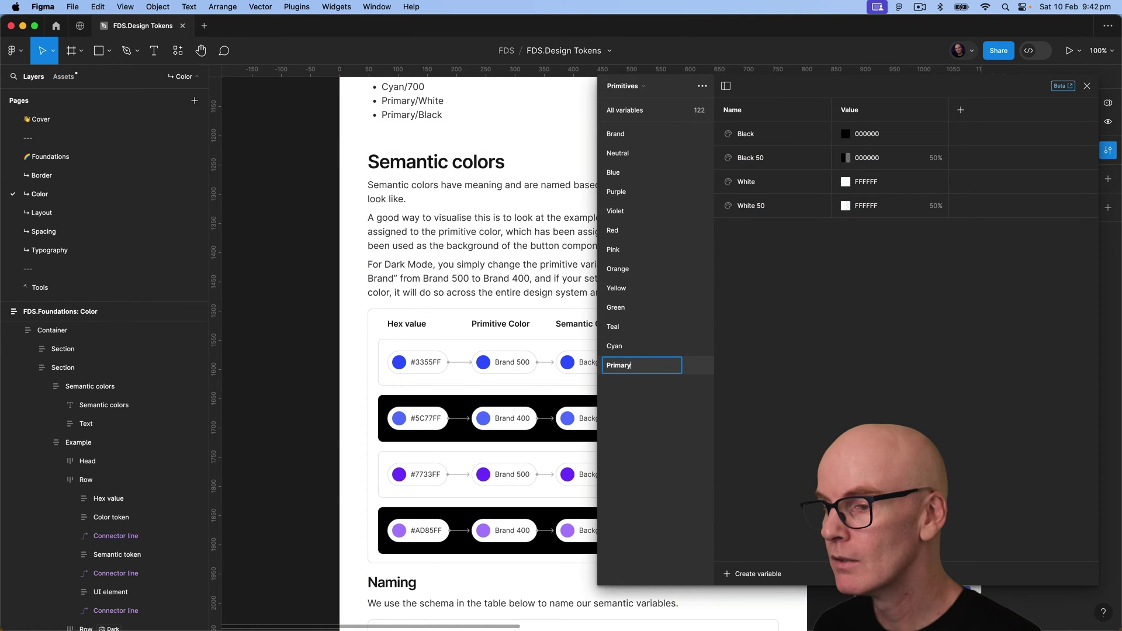
{"action": "key", "text": "Return"}
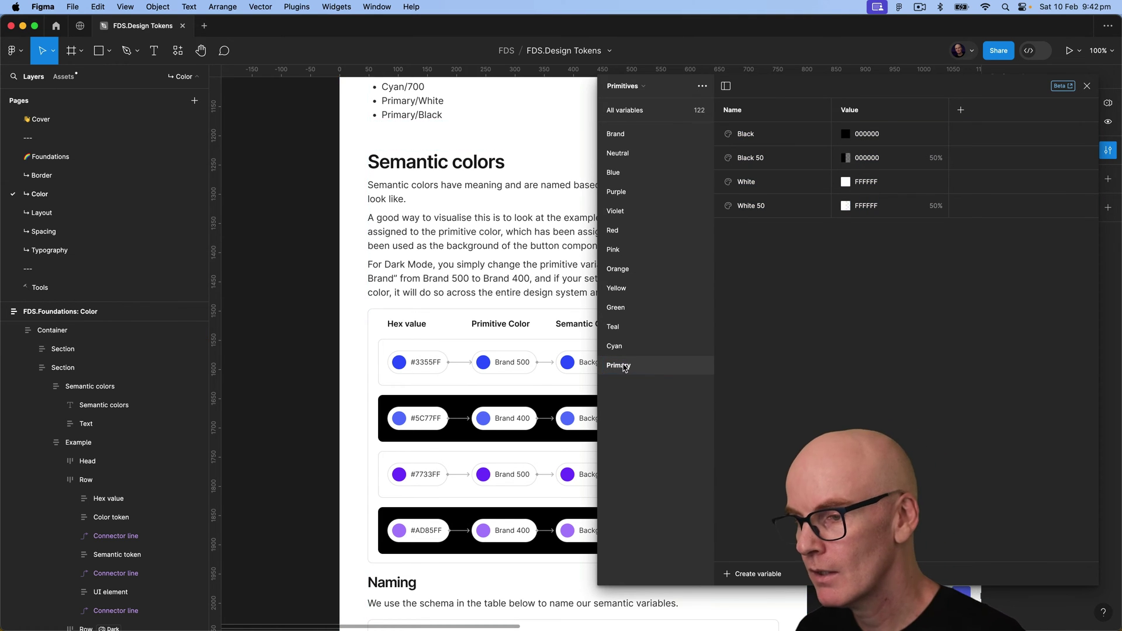
{"action": "left_click_drag", "start_coordinate": [621, 365], "coordinate": [625, 134]}
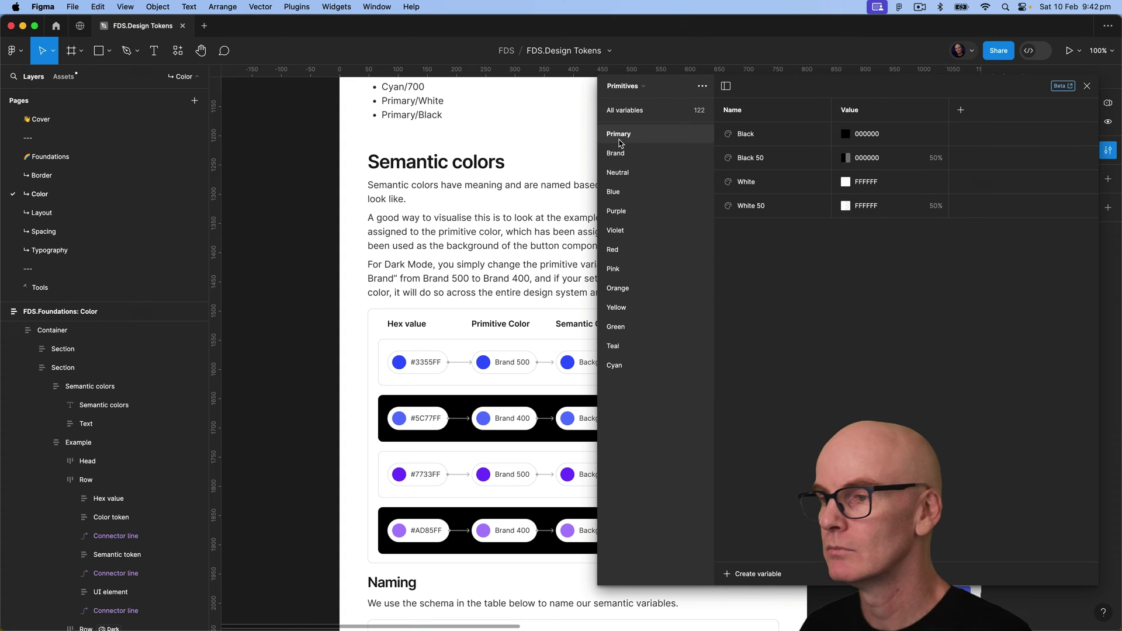
{"action": "left_click", "coordinate": [1086, 87]}
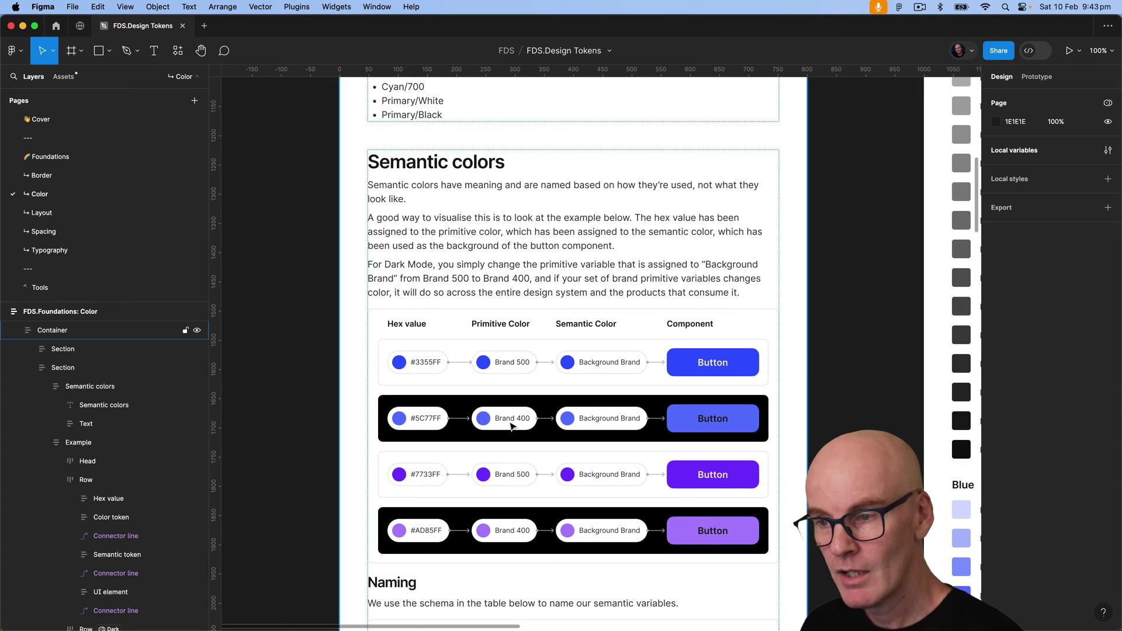
- Scroll the canvas to the Group/Role/Appearance/State/Value naming table
{"action": "scroll", "coordinate": [741, 298], "scroll_direction": "right", "scroll_amount": 2}
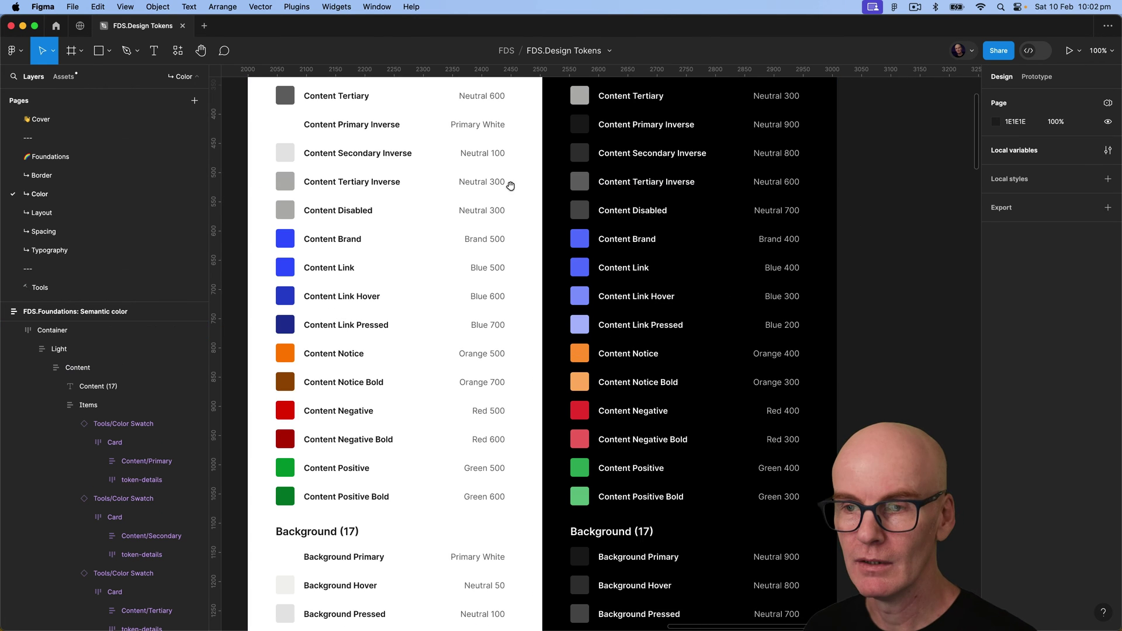
{"action": "scroll", "coordinate": [554, 318], "scroll_direction": "up", "scroll_amount": 5}
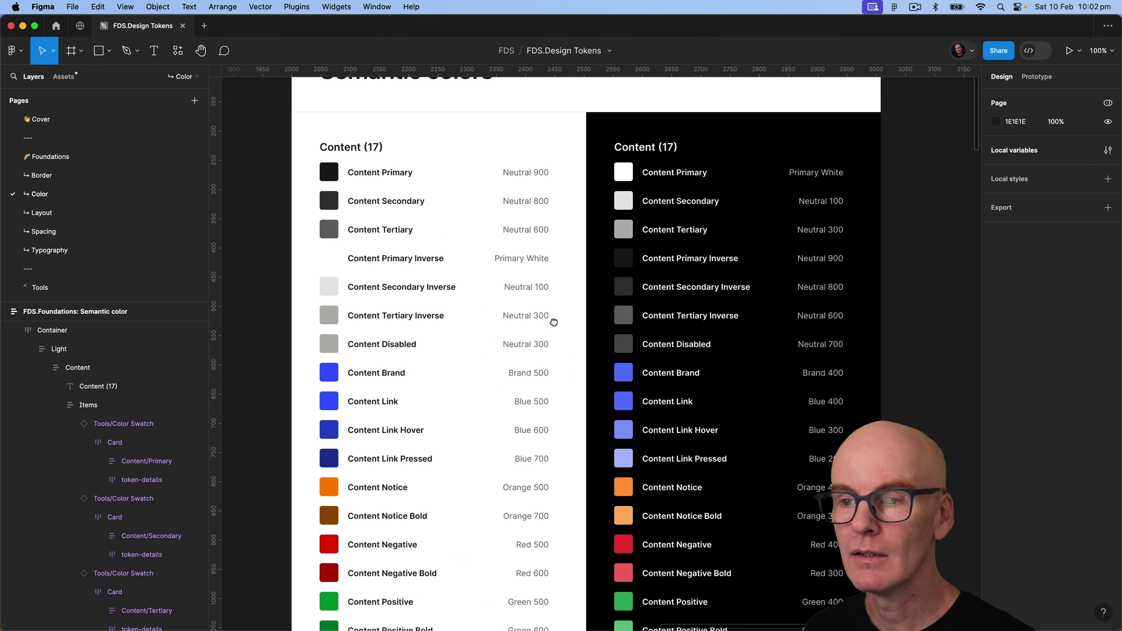
{"action": "scroll", "coordinate": [499, 278], "scroll_direction": "right", "scroll_amount": 1}
{"action": "left_click", "coordinate": [253, 126]}
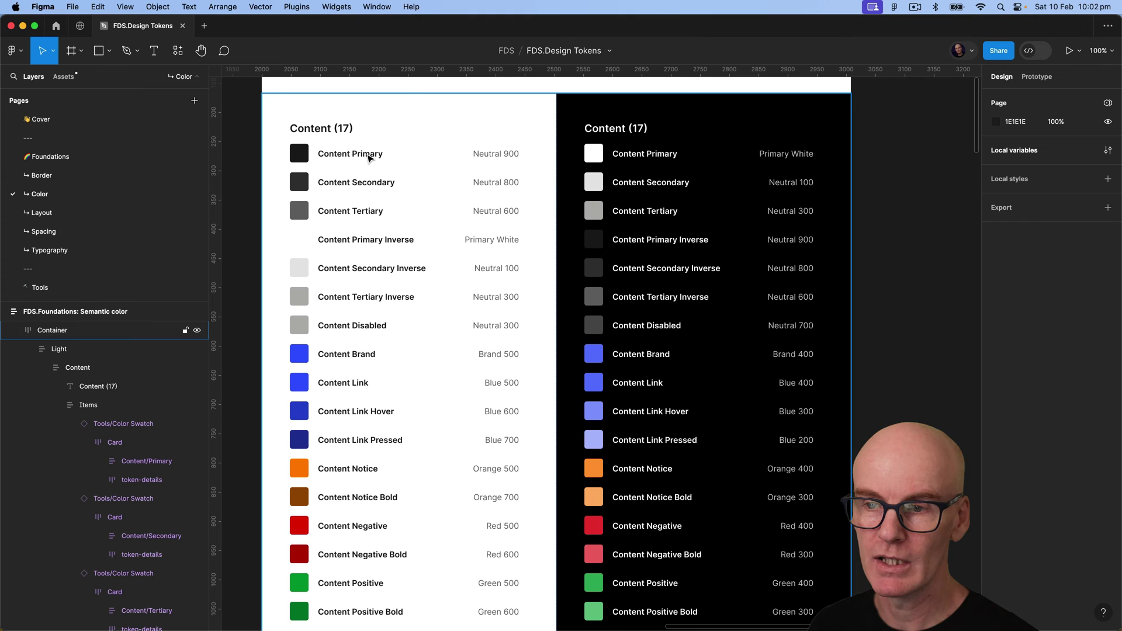
{"action": "scroll", "coordinate": [438, 376], "scroll_direction": "down", "scroll_amount": 5}
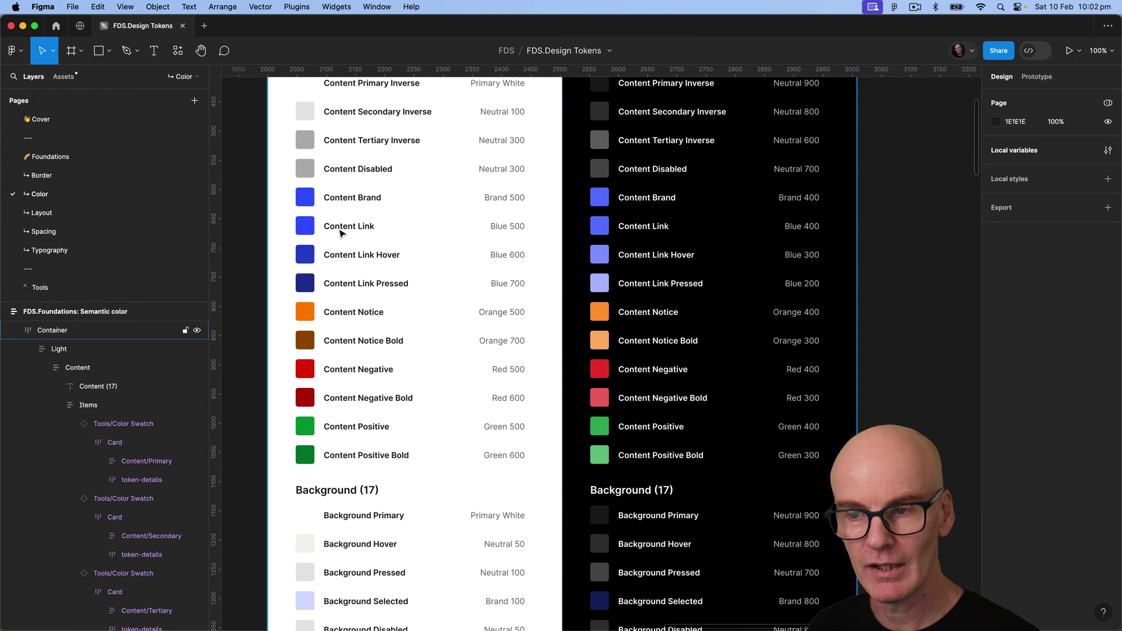
{"action": "scroll", "coordinate": [341, 234], "scroll_direction": "down", "scroll_amount": 3}
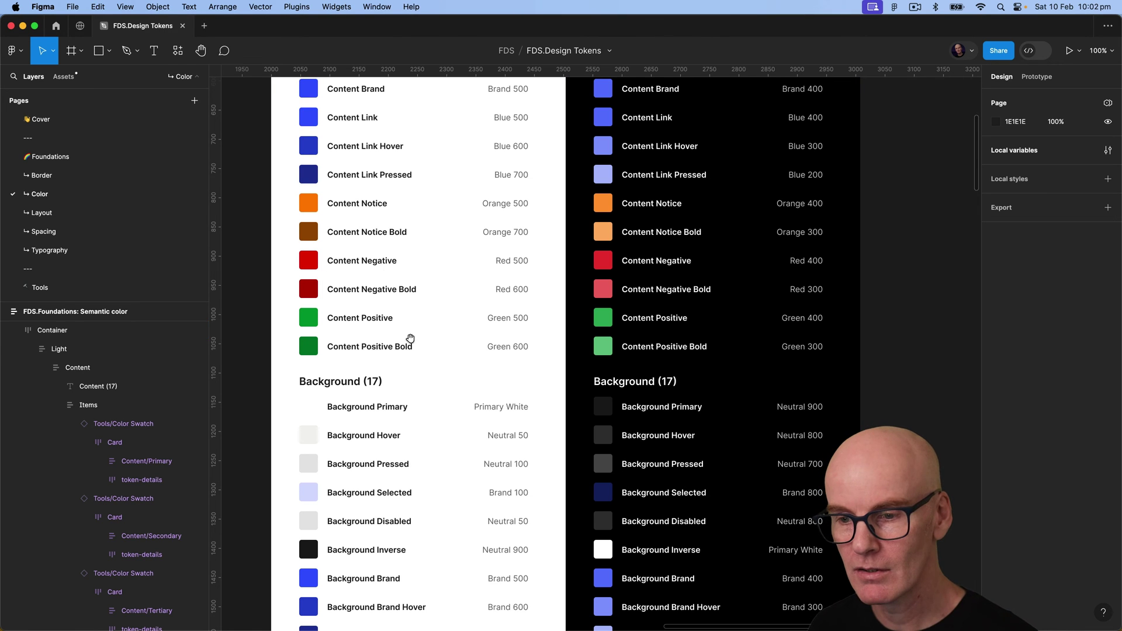
{"action": "scroll", "coordinate": [432, 161], "scroll_direction": "down", "scroll_amount": 9}
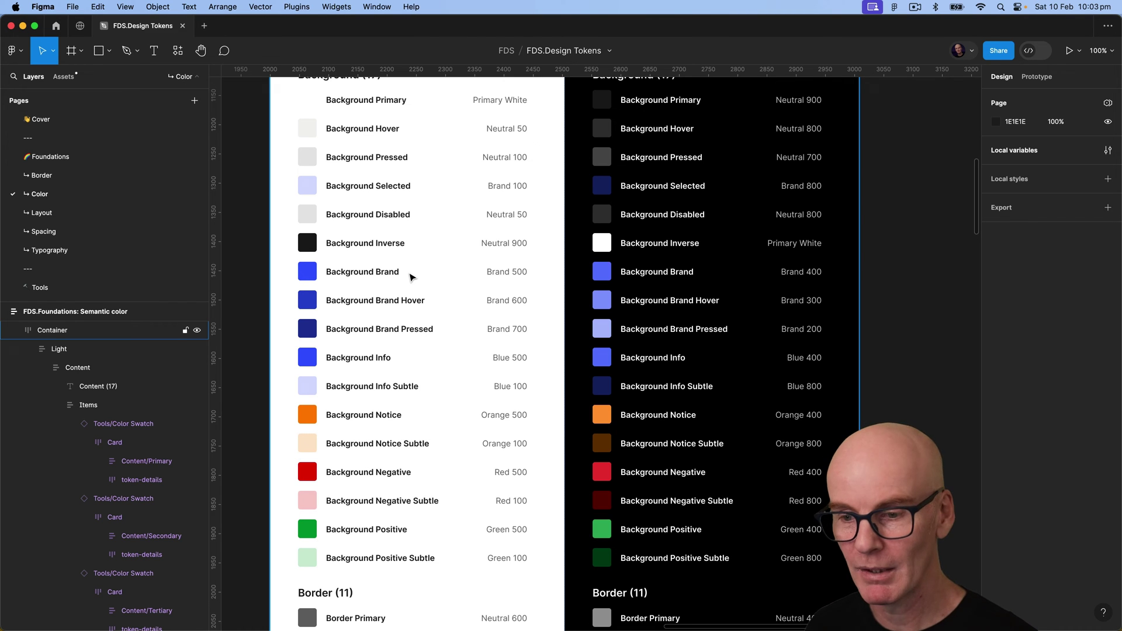
{"action": "scroll", "coordinate": [428, 457], "scroll_direction": "down", "scroll_amount": 7}
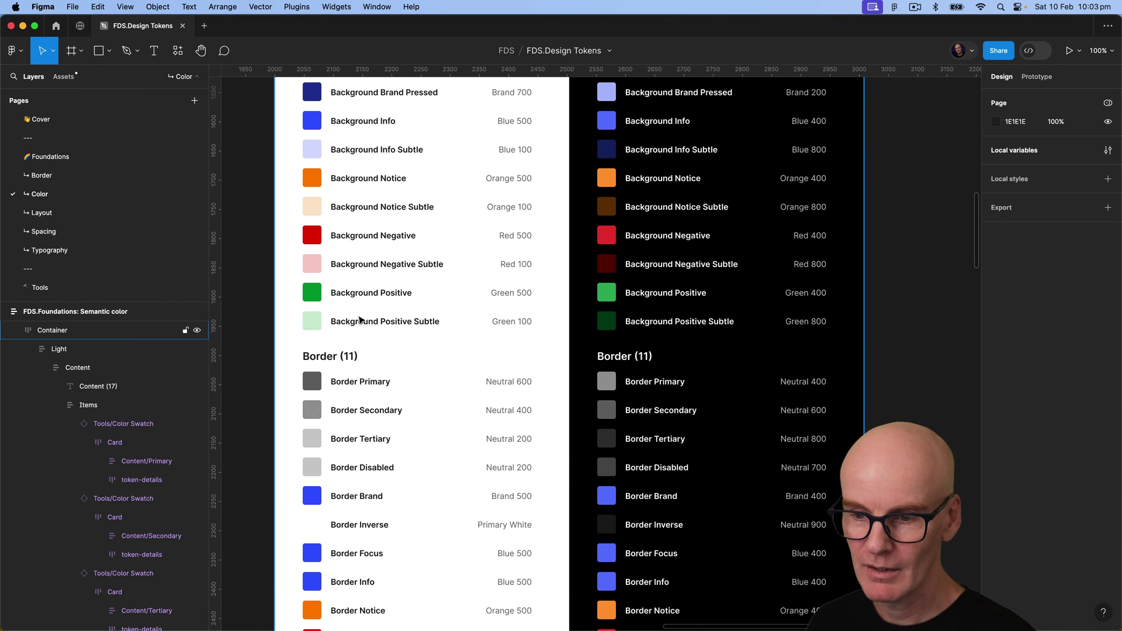
{"action": "scroll", "coordinate": [359, 320], "scroll_direction": "down", "scroll_amount": 10}
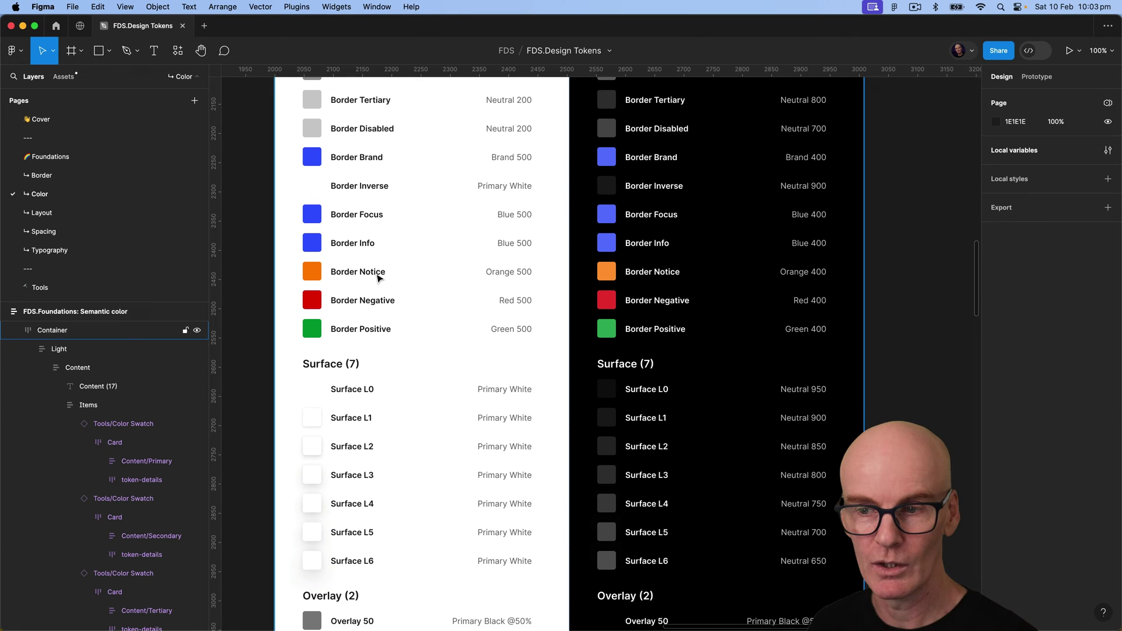
{"action": "scroll", "coordinate": [385, 329], "scroll_direction": "down", "scroll_amount": 5}
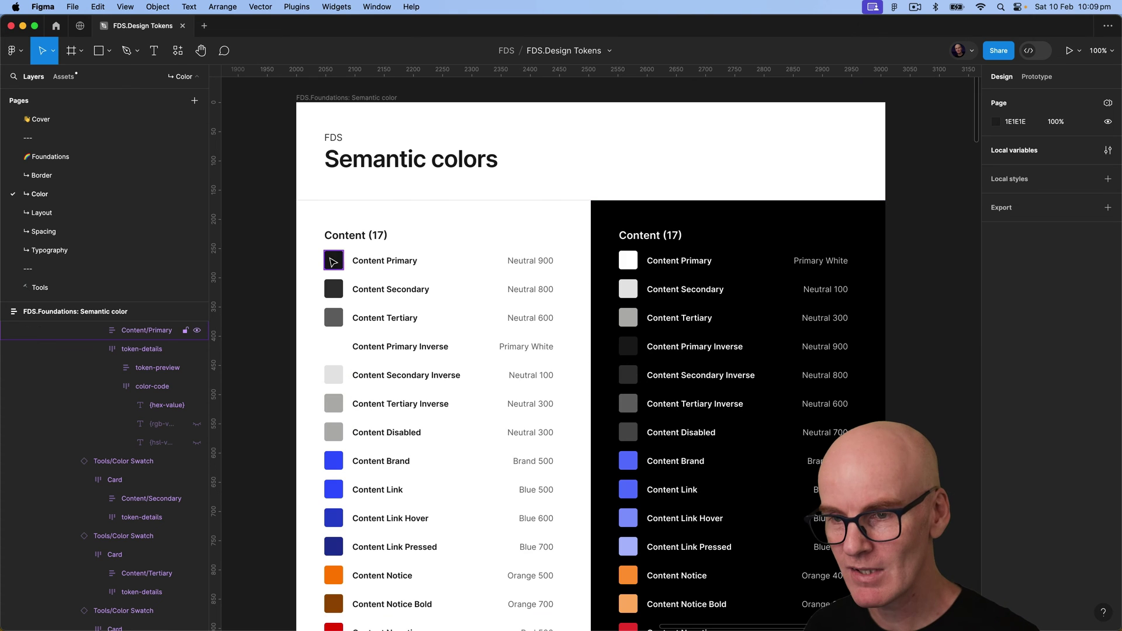
{"action": "left_click", "coordinate": [337, 264]}
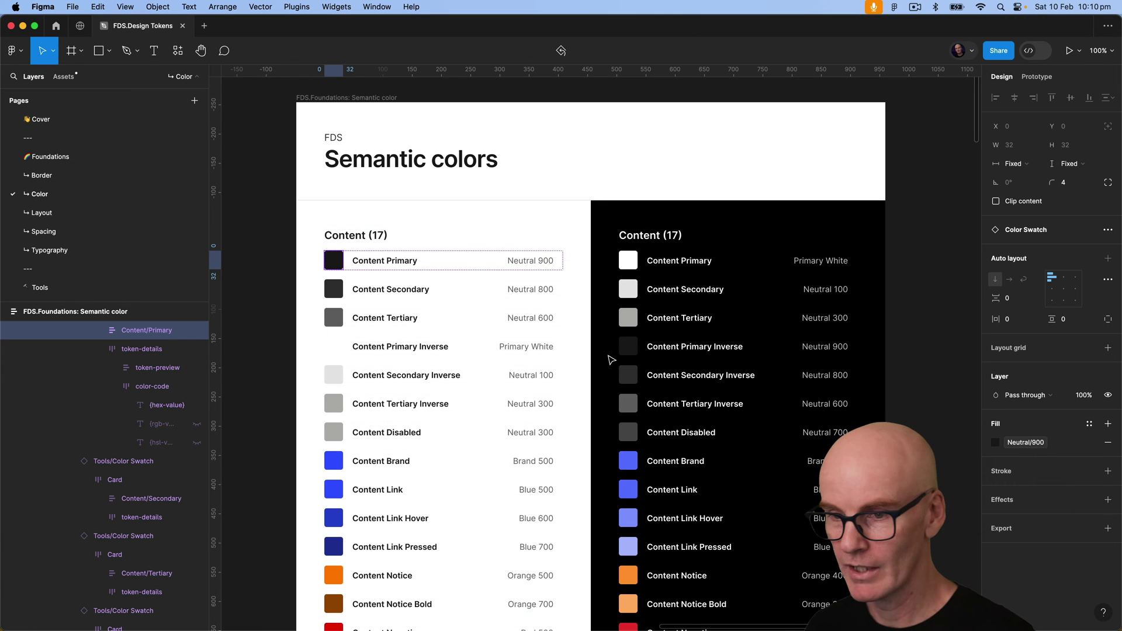
- Select the Content Primary through Content Tertiary Inverse swatches in the light column
{"action": "left_click", "coordinate": [338, 318]}
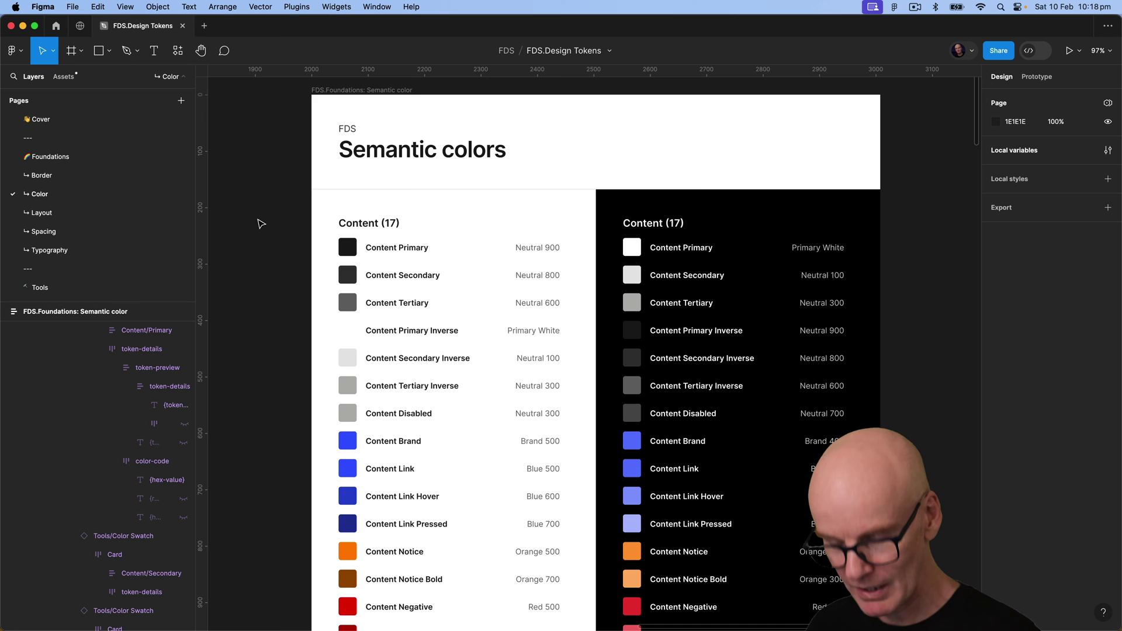
{"action": "left_click", "coordinate": [347, 247]}
{"action": "left_click", "coordinate": [348, 275], "text": "shift"}
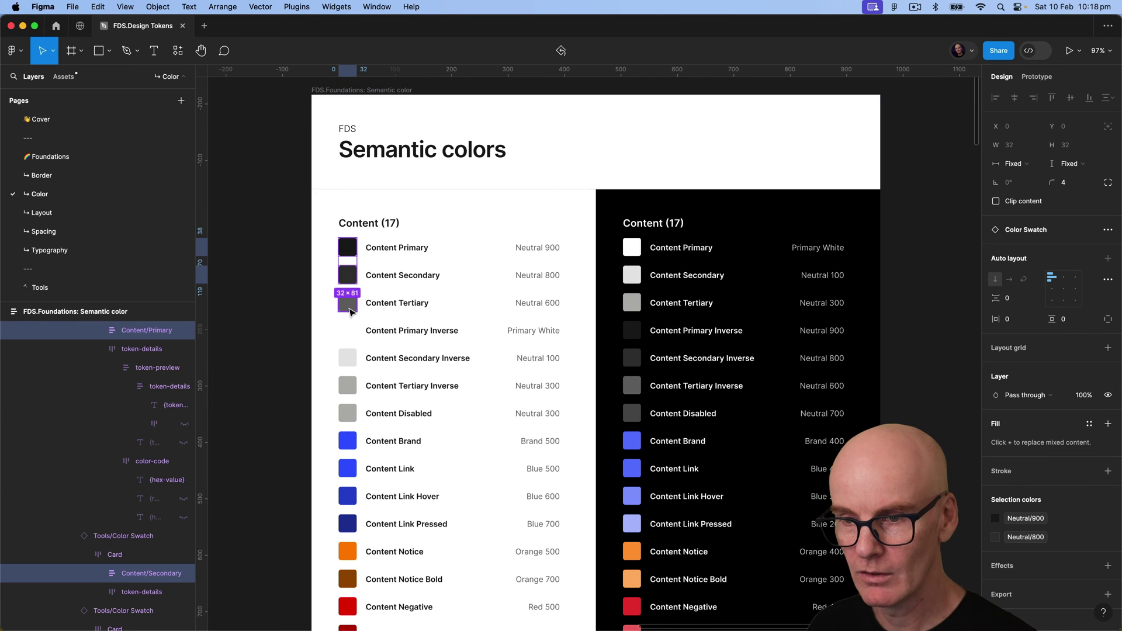
{"action": "left_click", "coordinate": [347, 302], "text": "shift"}
{"action": "left_click", "coordinate": [348, 330], "text": "shift"}
{"action": "left_click", "coordinate": [348, 357], "text": "shift"}
{"action": "left_click", "coordinate": [348, 386], "text": "shift"}
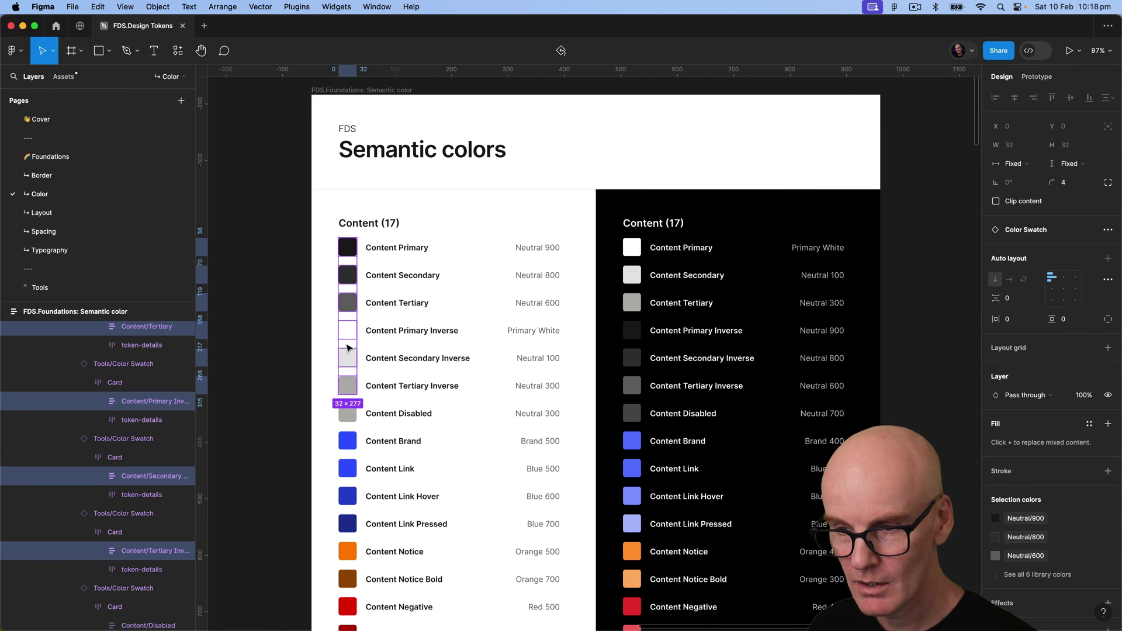
- Extend the selection with Content Disabled through Notice Bold and the remaining Content swatches
{"action": "scroll", "coordinate": [362, 333], "scroll_direction": "down", "scroll_amount": 5}
{"action": "left_click", "coordinate": [347, 258], "text": "shift"}
{"action": "left_click", "coordinate": [348, 286], "text": "shift"}
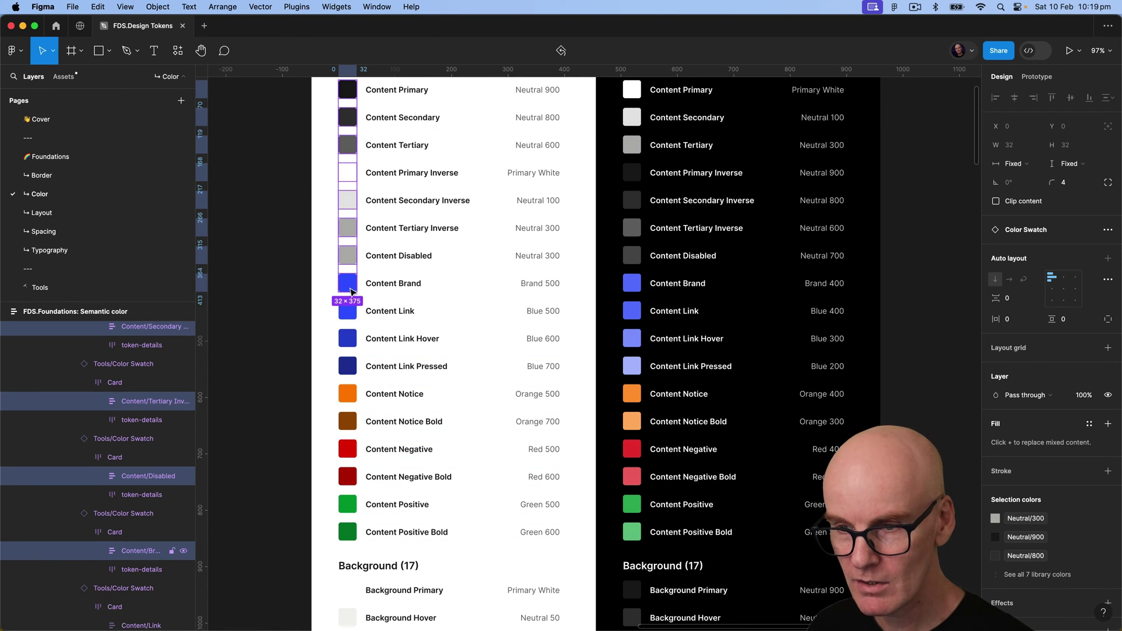
{"action": "left_click", "coordinate": [348, 313], "text": "shift"}
{"action": "left_click", "coordinate": [347, 339], "text": "shift"}
{"action": "left_click", "coordinate": [348, 366], "text": "shift"}
{"action": "left_click", "coordinate": [347, 394], "text": "shift"}
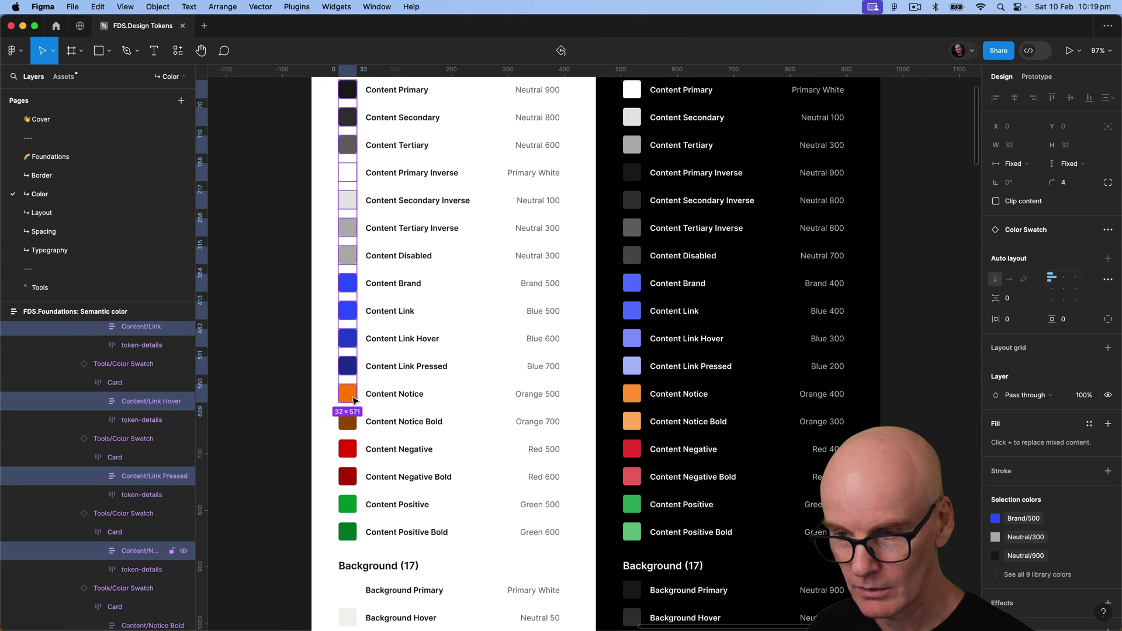
{"action": "left_click", "coordinate": [348, 421], "text": "shift"}
{"action": "key", "text": "shift+Down"}
{"action": "key", "text": "shift+Down"}
{"action": "key", "text": "shift+Down"}
{"action": "key", "text": "shift+Down"}
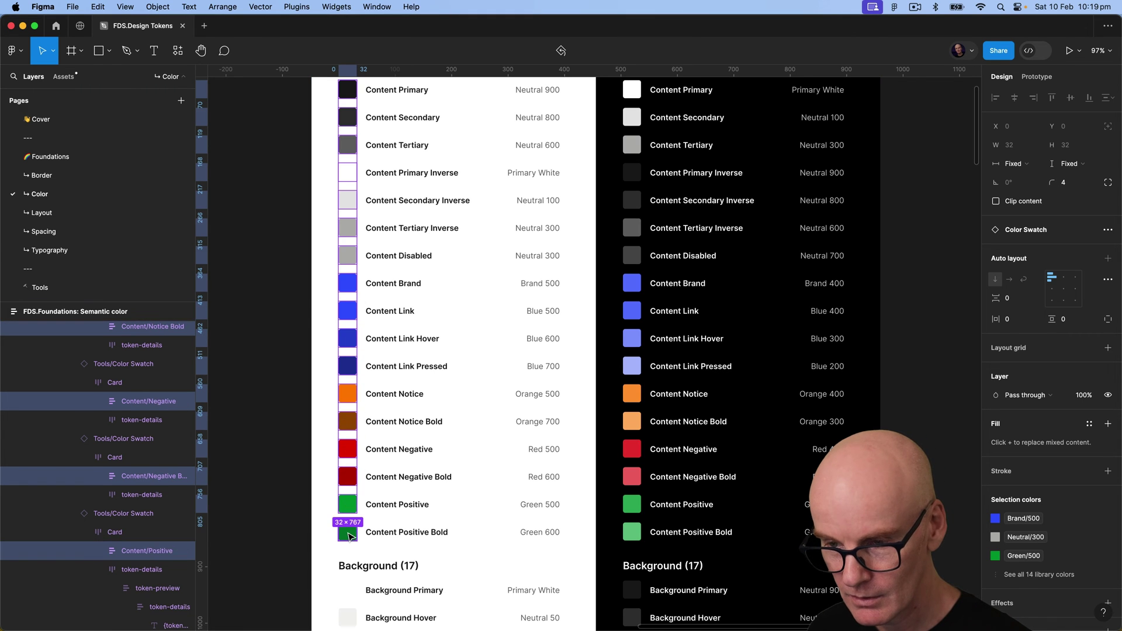
- Generate a Content colour style group from the selected swatches with the Styler plugin
{"action": "left_click", "coordinate": [178, 50]}
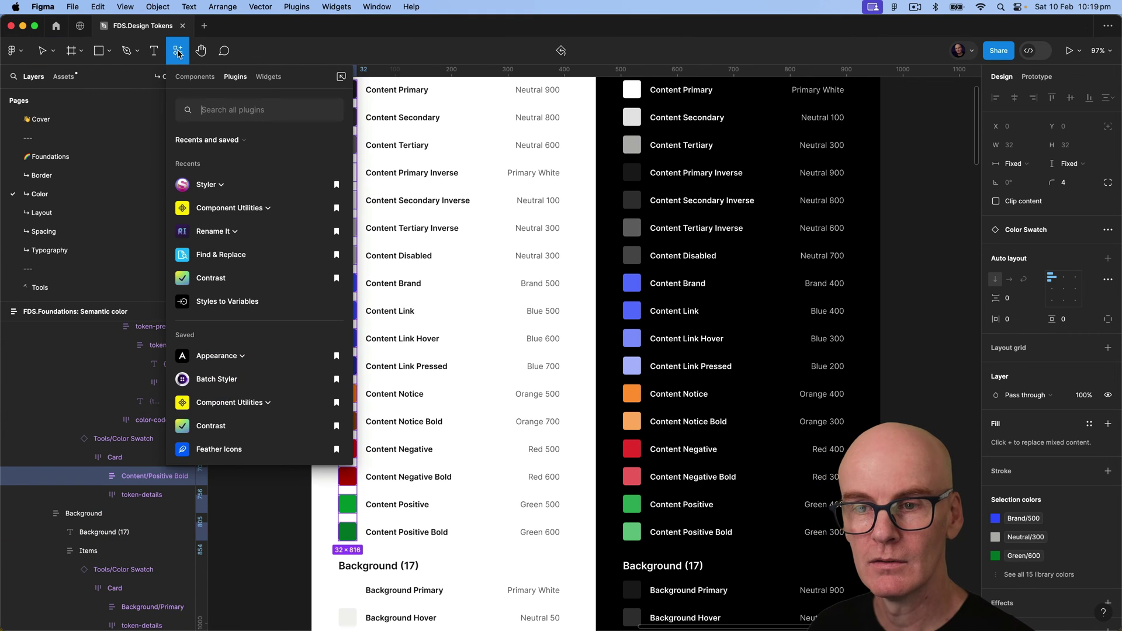
{"action": "left_click", "coordinate": [215, 184]}
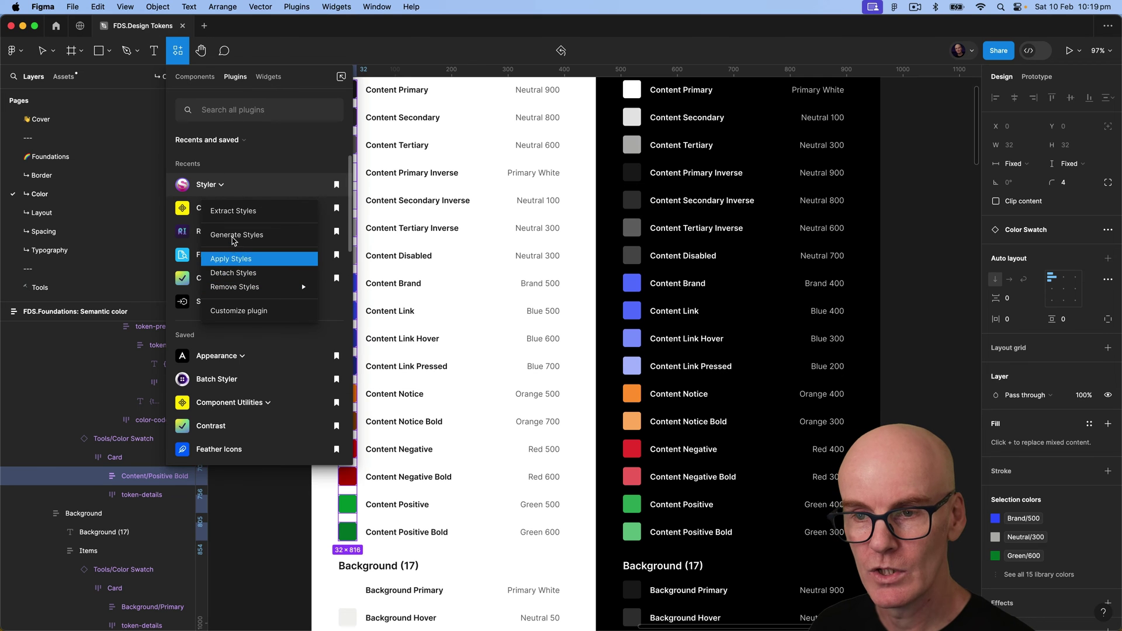
{"action": "left_click", "coordinate": [236, 235]}
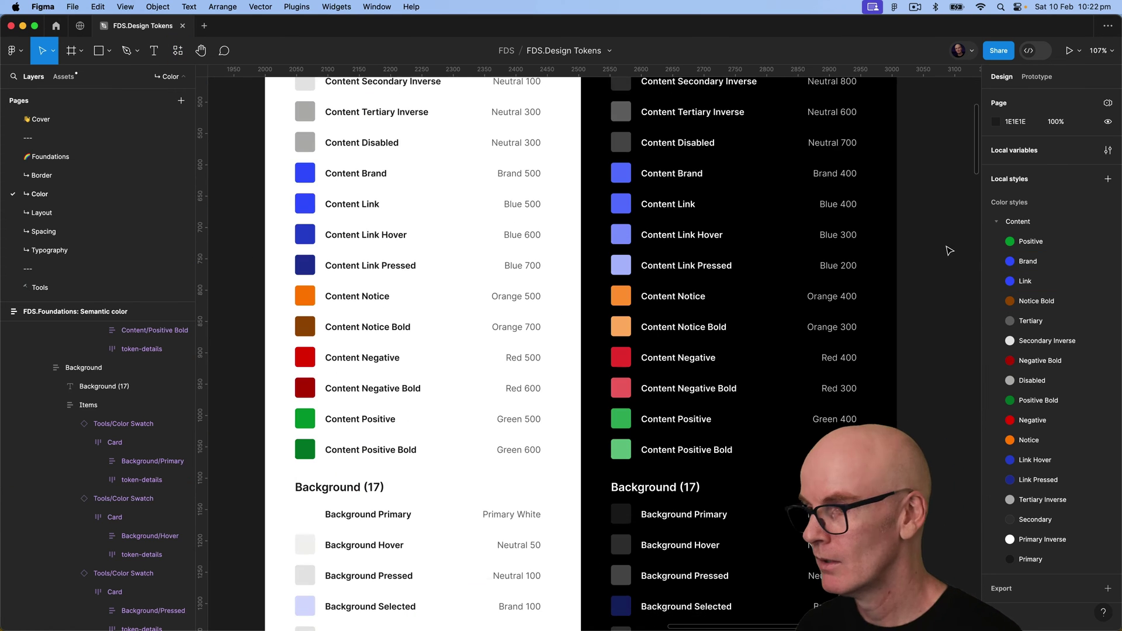
{"action": "left_click", "coordinate": [1034, 222]}
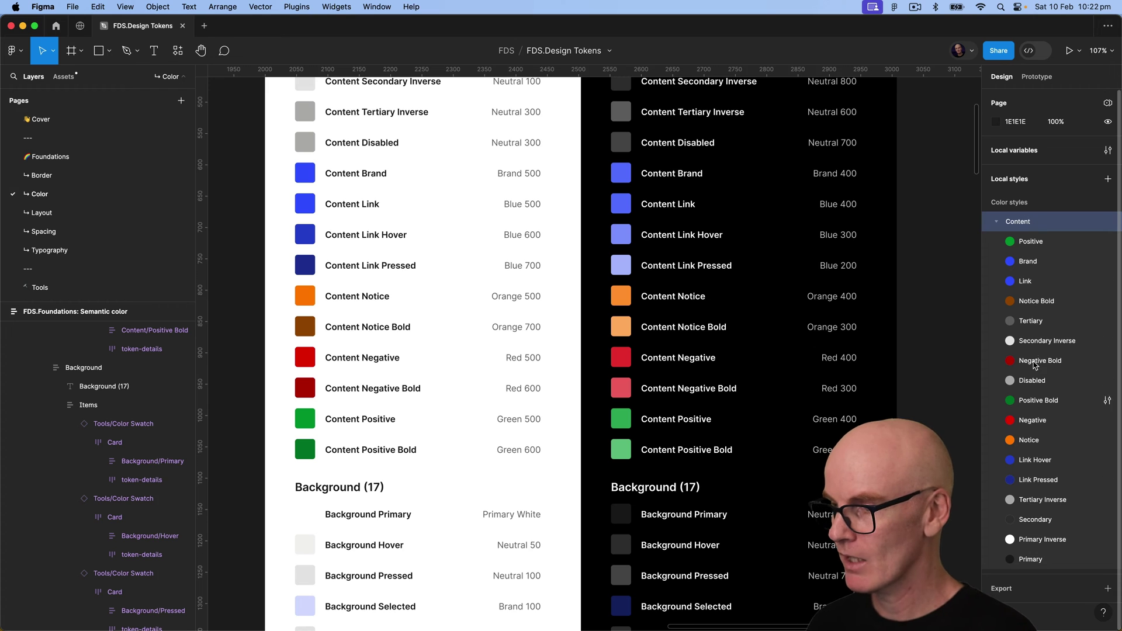
- Select the Background Primary, Hover, Pressed, Selected, Disabled and Inverse swatches
{"action": "left_click", "coordinate": [236, 292]}
{"action": "scroll", "coordinate": [302, 204], "scroll_direction": "down", "scroll_amount": 10}
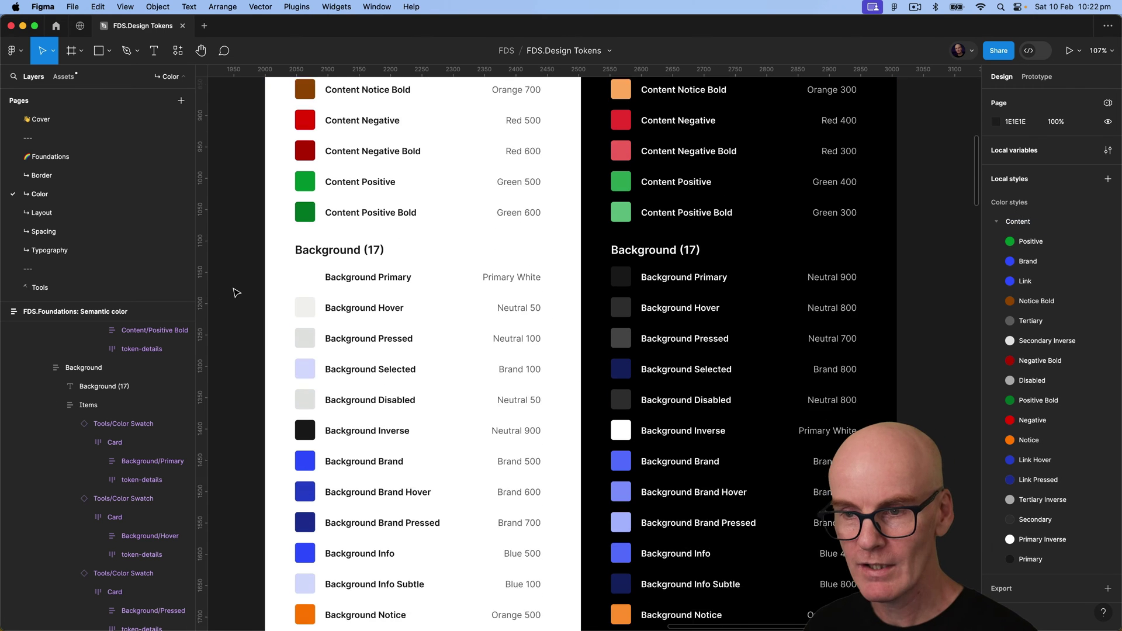
{"action": "left_click", "coordinate": [304, 215], "text": "super"}
{"action": "left_click", "coordinate": [305, 244], "text": "shift+super"}
{"action": "left_click", "coordinate": [305, 277], "text": "shift+super"}
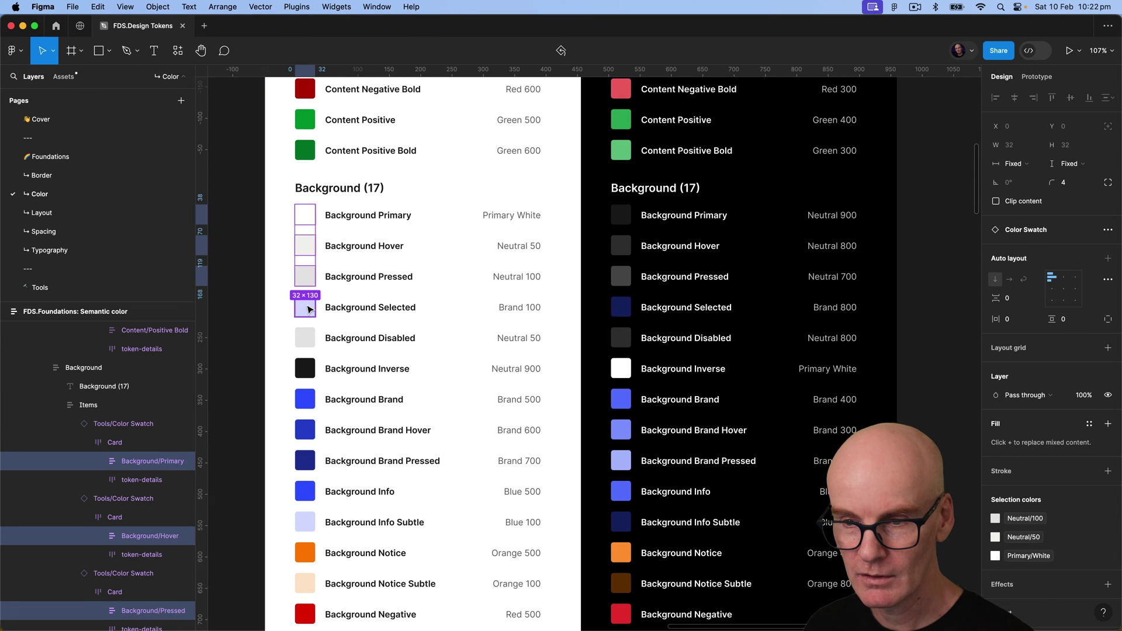
{"action": "left_click", "coordinate": [305, 307], "text": "shift+super"}
{"action": "left_click", "coordinate": [305, 337], "text": "shift+super"}
{"action": "left_click", "coordinate": [305, 368], "text": "shift+super"}
- Add the Background Brand, Info, Notice, Negative and Positive swatches and their variants to the selection
{"action": "scroll", "coordinate": [306, 350], "scroll_direction": "down", "scroll_amount": 4}
{"action": "scroll", "coordinate": [308, 337], "scroll_direction": "down", "scroll_amount": 1}
{"action": "left_click", "coordinate": [305, 188], "text": "shift+super"}
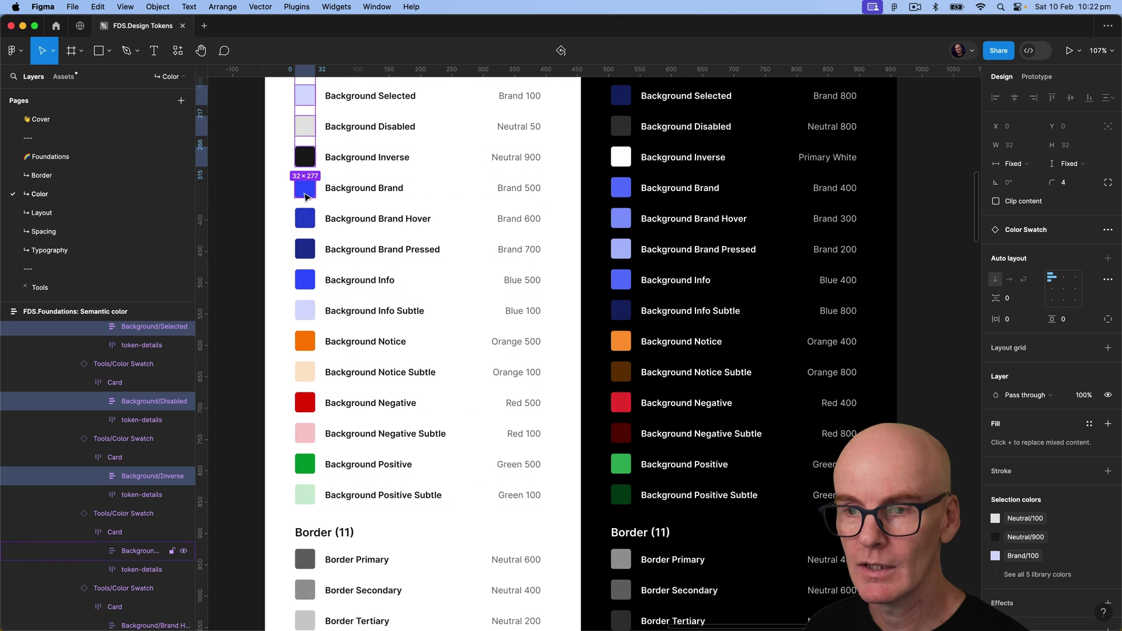
{"action": "left_click", "coordinate": [305, 218], "text": "shift+super"}
{"action": "left_click", "coordinate": [305, 249], "text": "shift+super"}
{"action": "left_click", "coordinate": [305, 280], "text": "shift+super"}
{"action": "left_click", "coordinate": [305, 311], "text": "shift+super"}
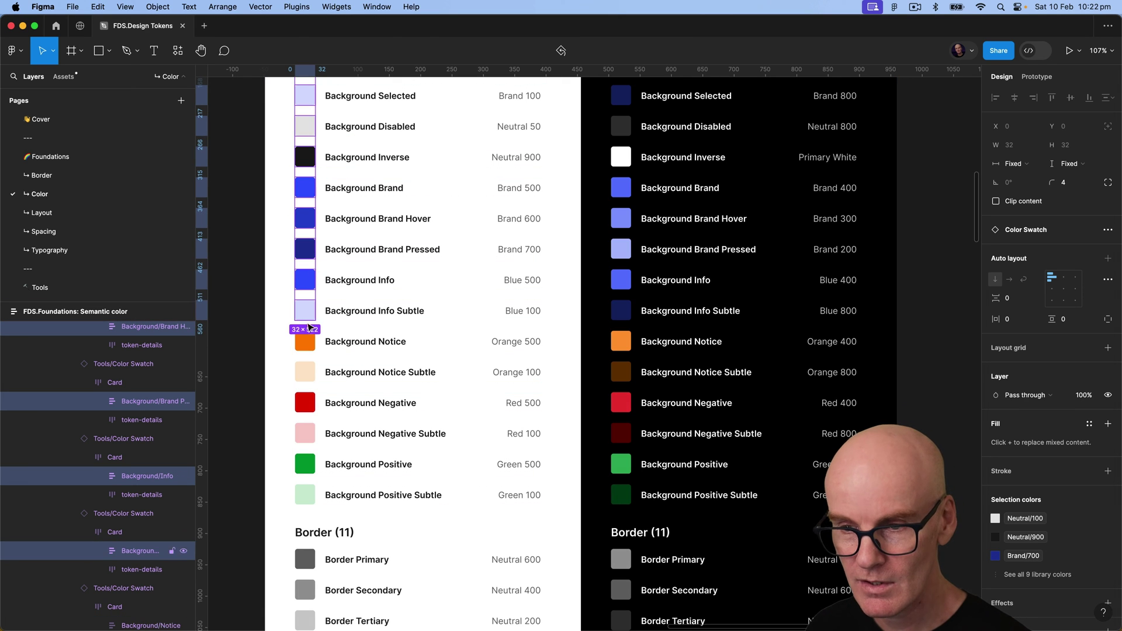
{"action": "left_click", "coordinate": [305, 342], "text": "shift+super"}
{"action": "left_click", "coordinate": [305, 372], "text": "shift+super"}
{"action": "left_click", "coordinate": [305, 403], "text": "shift+super"}
{"action": "left_click", "coordinate": [305, 433], "text": "shift+super"}
{"action": "left_click", "coordinate": [305, 433], "text": "shift+super"}
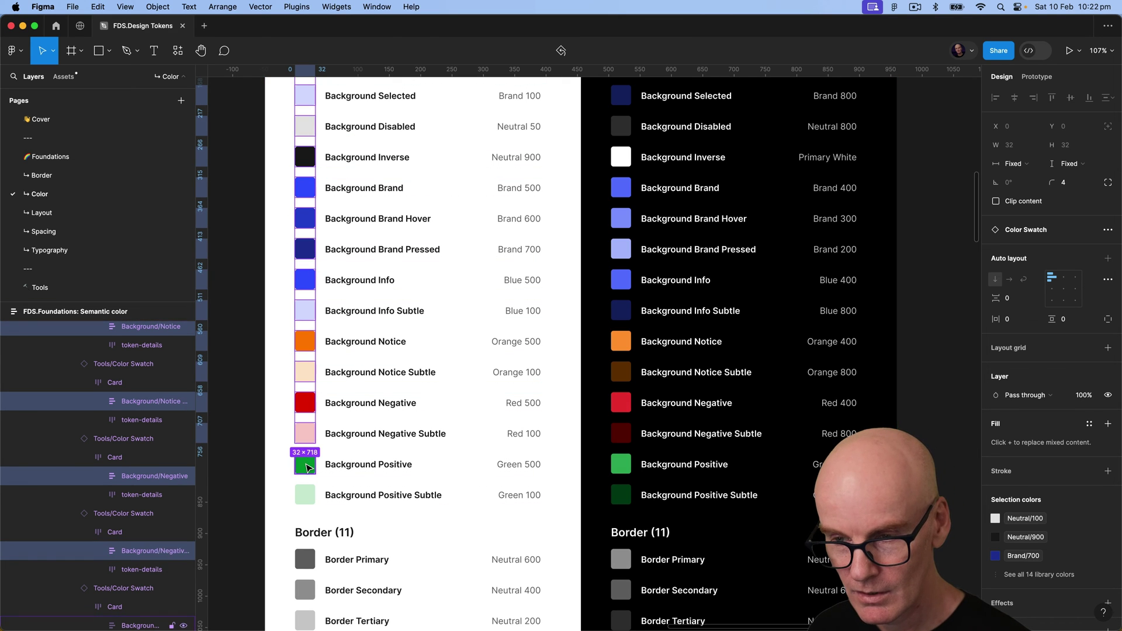
{"action": "left_click", "coordinate": [305, 464], "text": "shift+super"}
{"action": "left_click", "coordinate": [305, 495], "text": "shift+super"}
- Generate the Background colour style group with Styler
{"action": "left_click", "coordinate": [178, 50]}
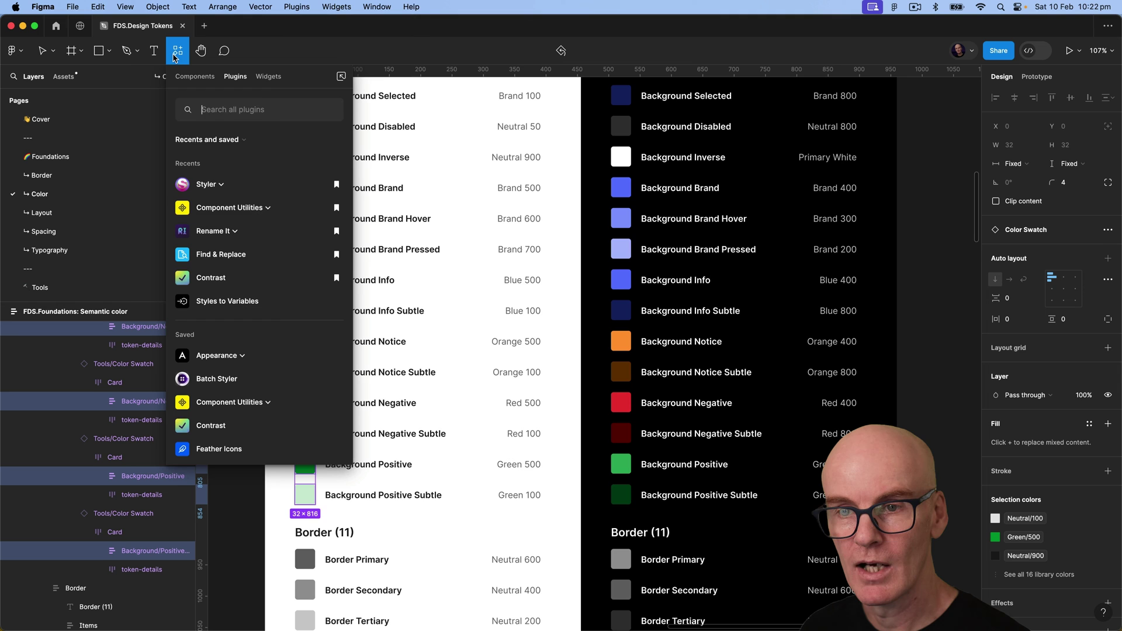
{"action": "left_click", "coordinate": [249, 184]}
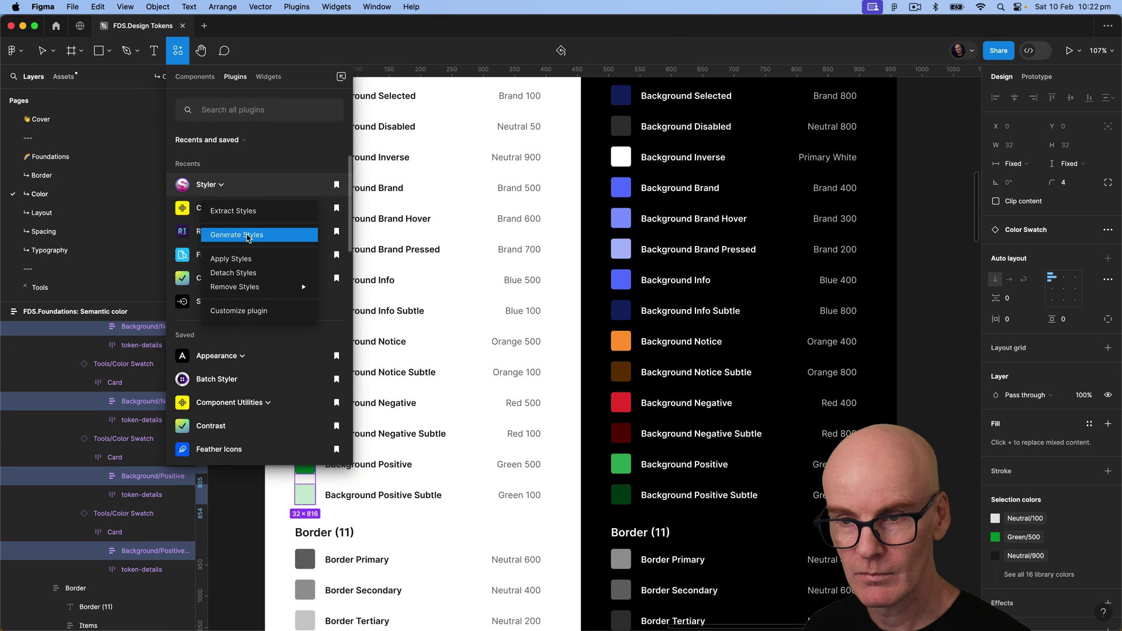
{"action": "left_click", "coordinate": [247, 235]}
{"action": "scroll", "coordinate": [1053, 340], "scroll_direction": "down", "scroll_amount": 10}
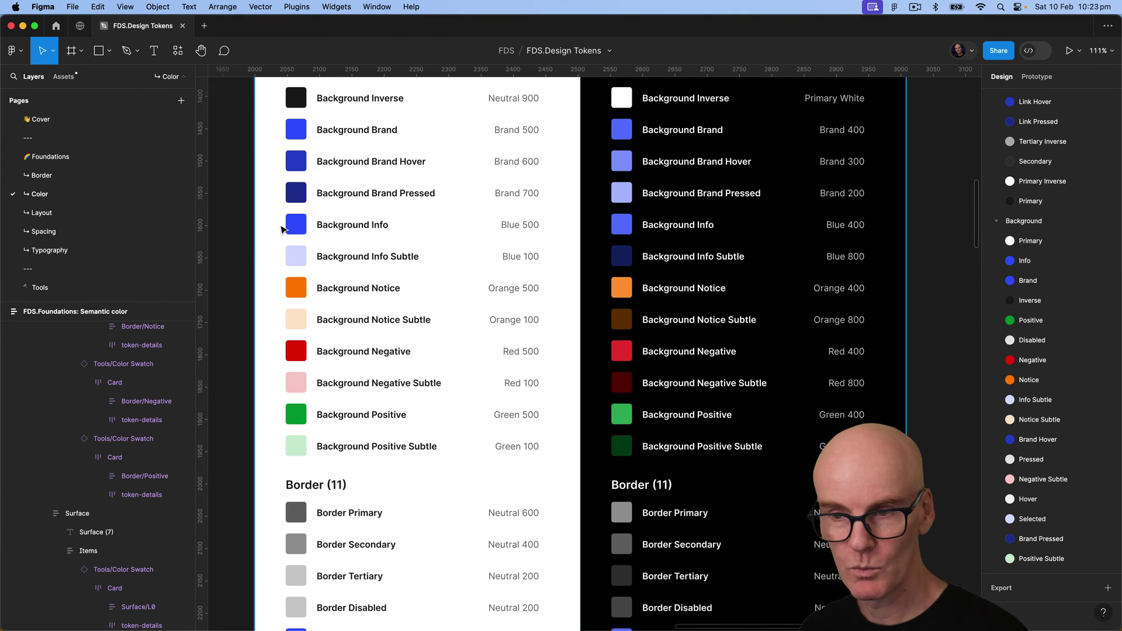
- Select all light-column Border swatches and generate their colour styles with Styler
{"action": "scroll", "coordinate": [224, 256], "scroll_direction": "down", "scroll_amount": 5}
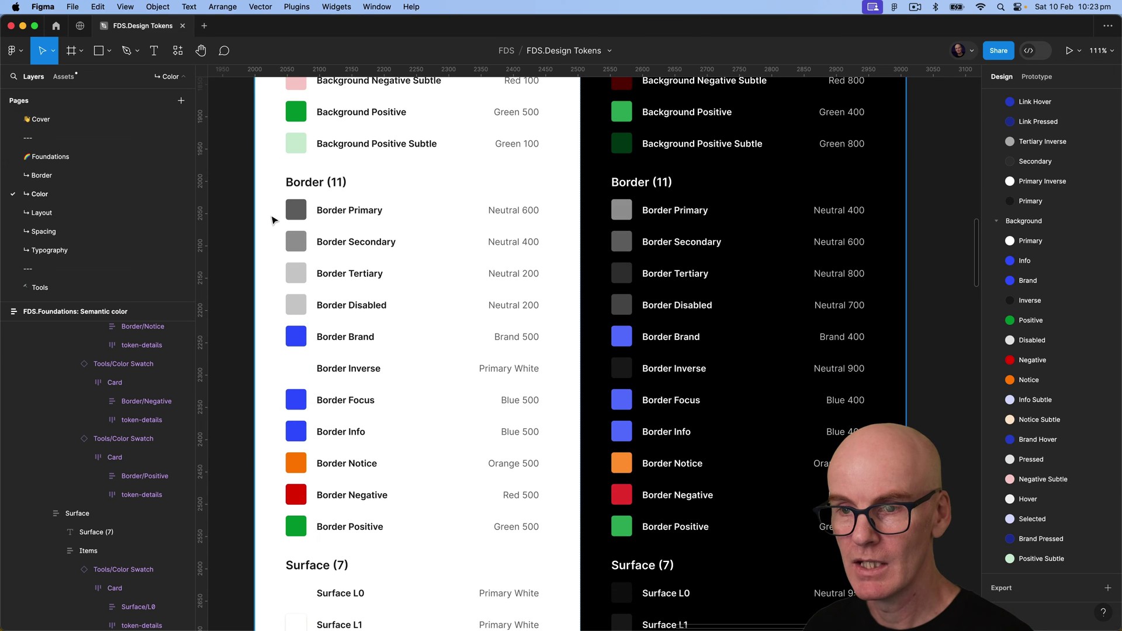
{"action": "left_click_drag", "start_coordinate": [271, 219], "coordinate": [298, 535]}
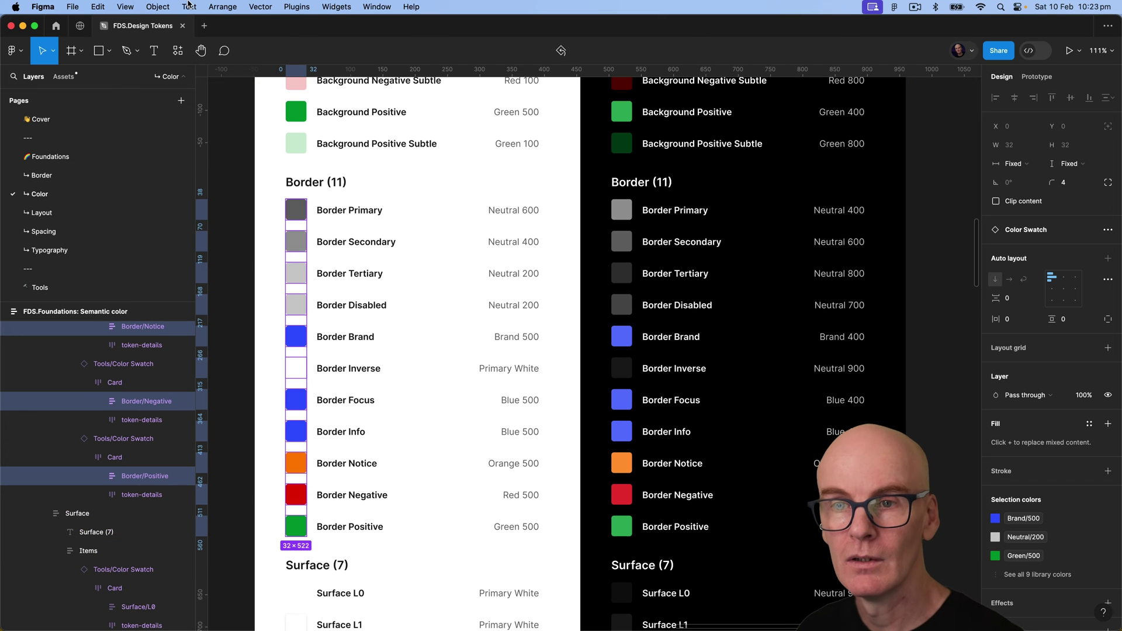
{"action": "left_click", "coordinate": [177, 50]}
{"action": "left_click", "coordinate": [201, 186]}
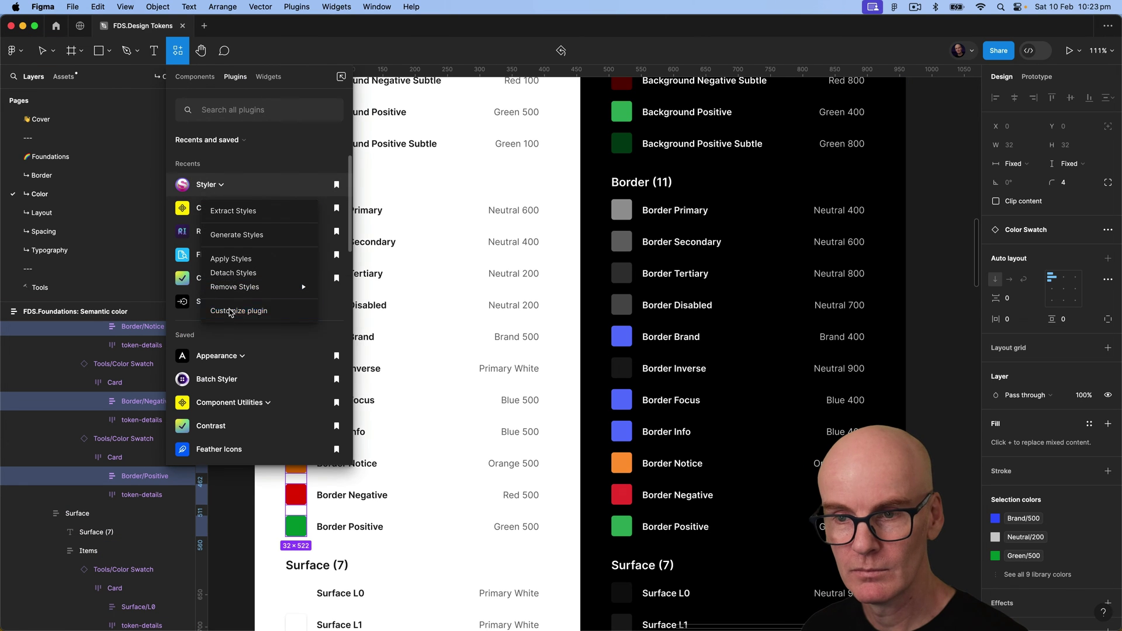
{"action": "left_click", "coordinate": [237, 238]}
- Select the Surface swatches and generate their colour styles with Styler
{"action": "scroll", "coordinate": [242, 283], "scroll_direction": "down", "scroll_amount": 10}
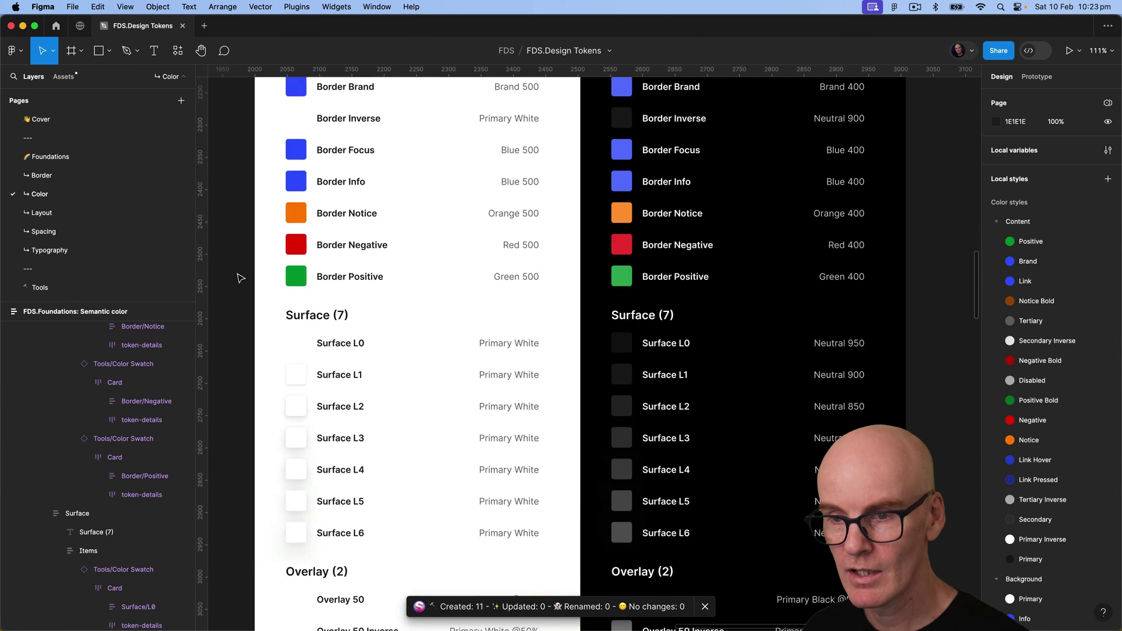
{"action": "left_click_drag", "start_coordinate": [268, 275], "coordinate": [301, 464]}
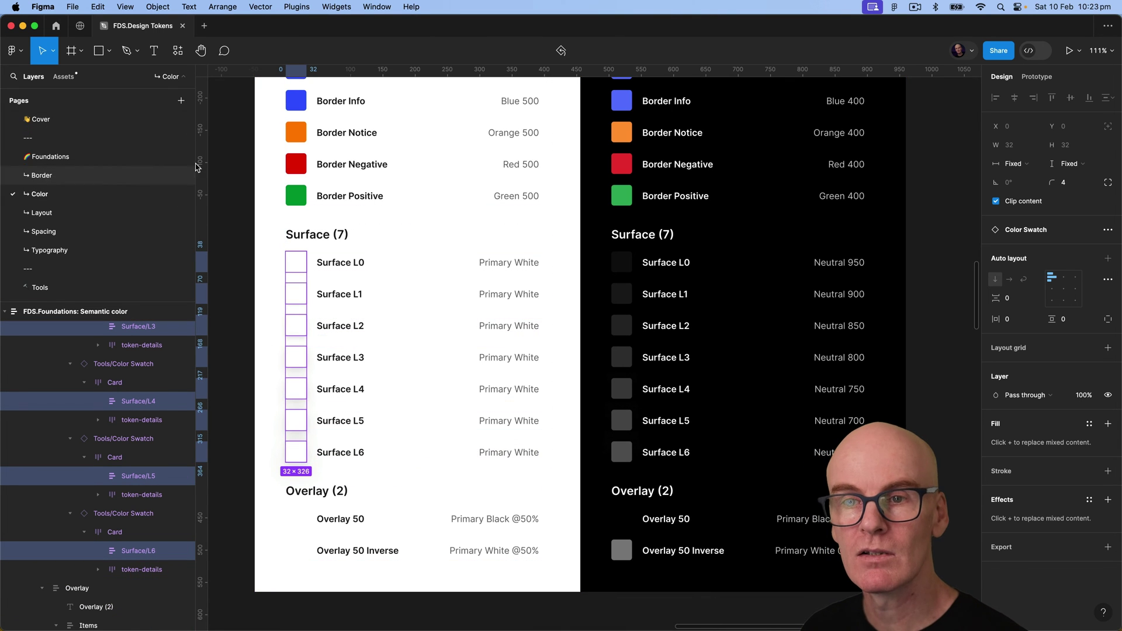
{"action": "left_click", "coordinate": [178, 50]}
{"action": "left_click", "coordinate": [219, 184]}
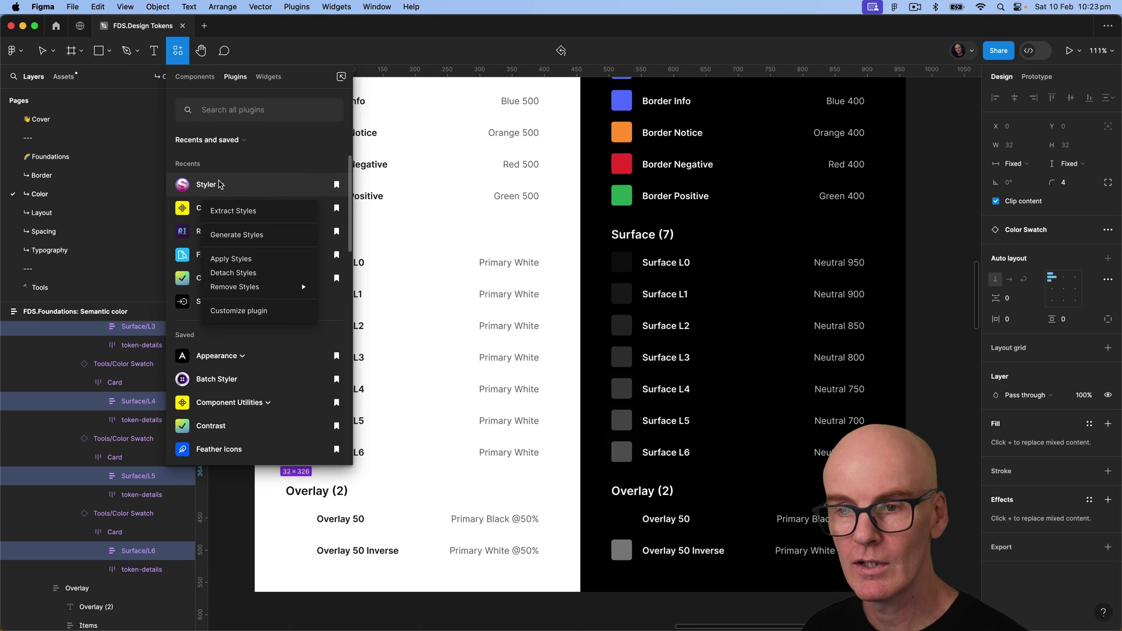
{"action": "left_click", "coordinate": [235, 235]}
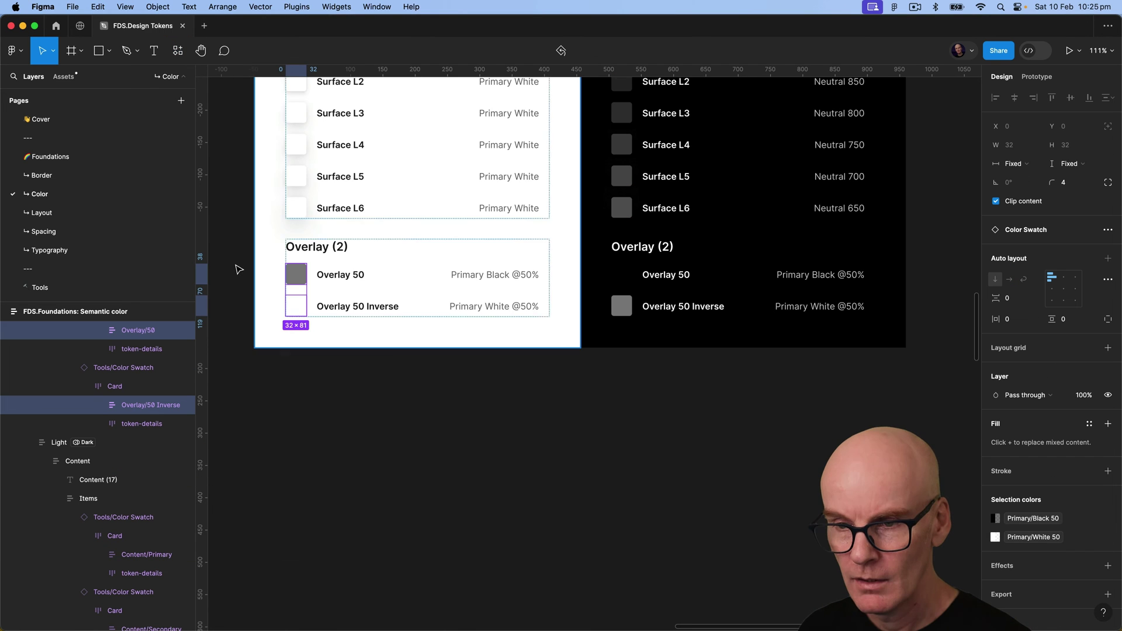
- Generate styles for the two Overlay swatches, then deselect them
{"action": "left_click", "coordinate": [176, 57]}
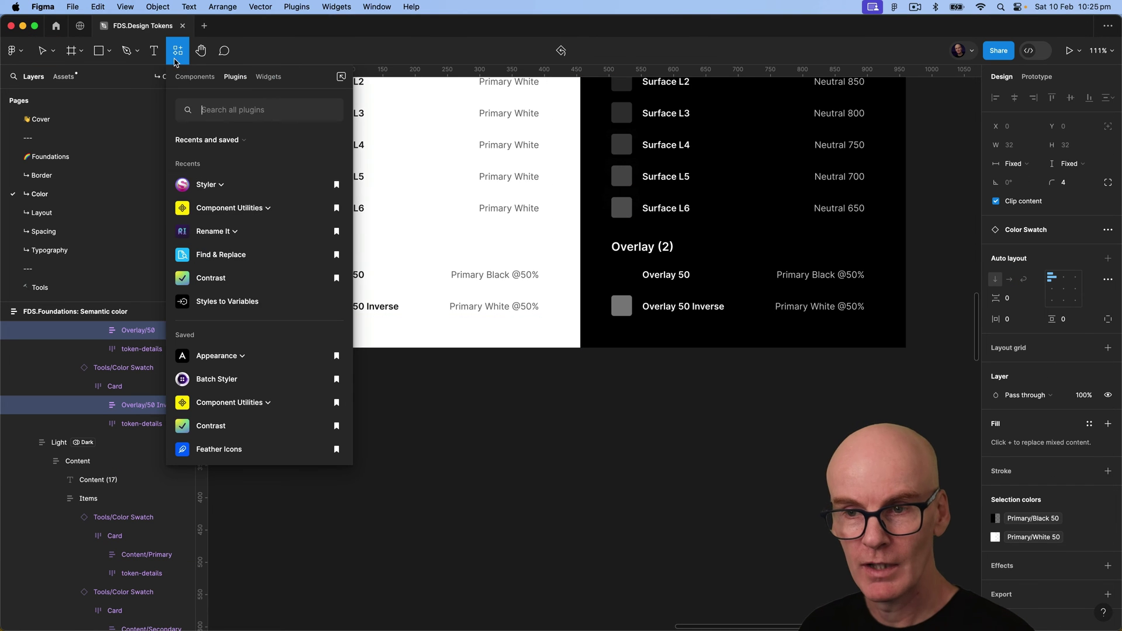
{"action": "left_click", "coordinate": [213, 184]}
{"action": "left_click", "coordinate": [251, 236]}
{"action": "left_click", "coordinate": [517, 447]}
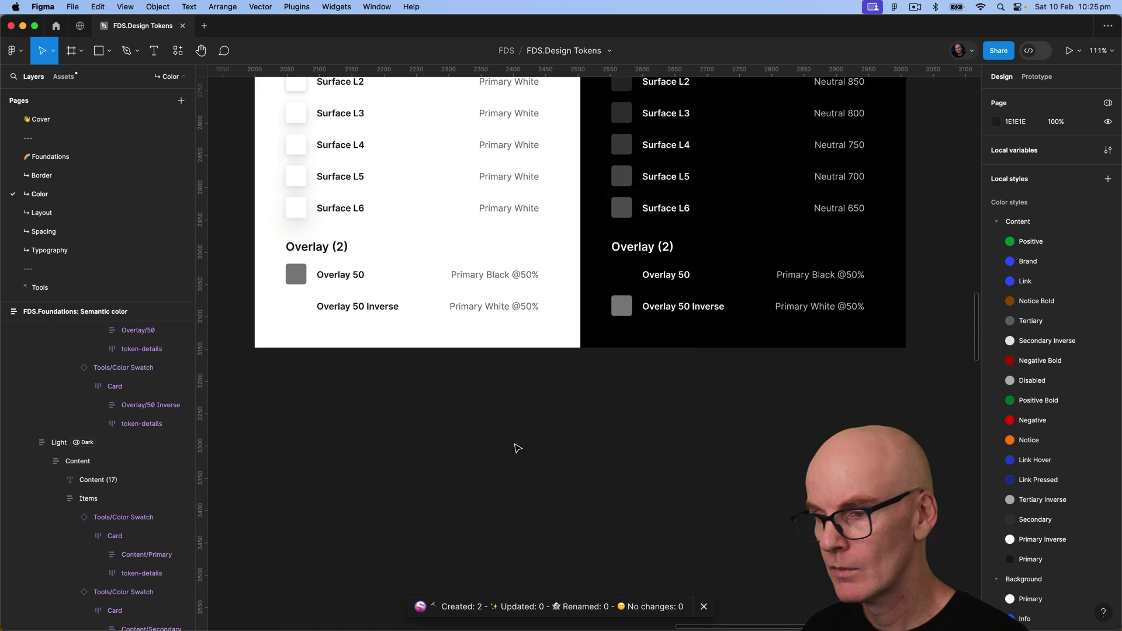
{"action": "scroll", "coordinate": [1112, 372], "scroll_direction": "down", "scroll_amount": 5}
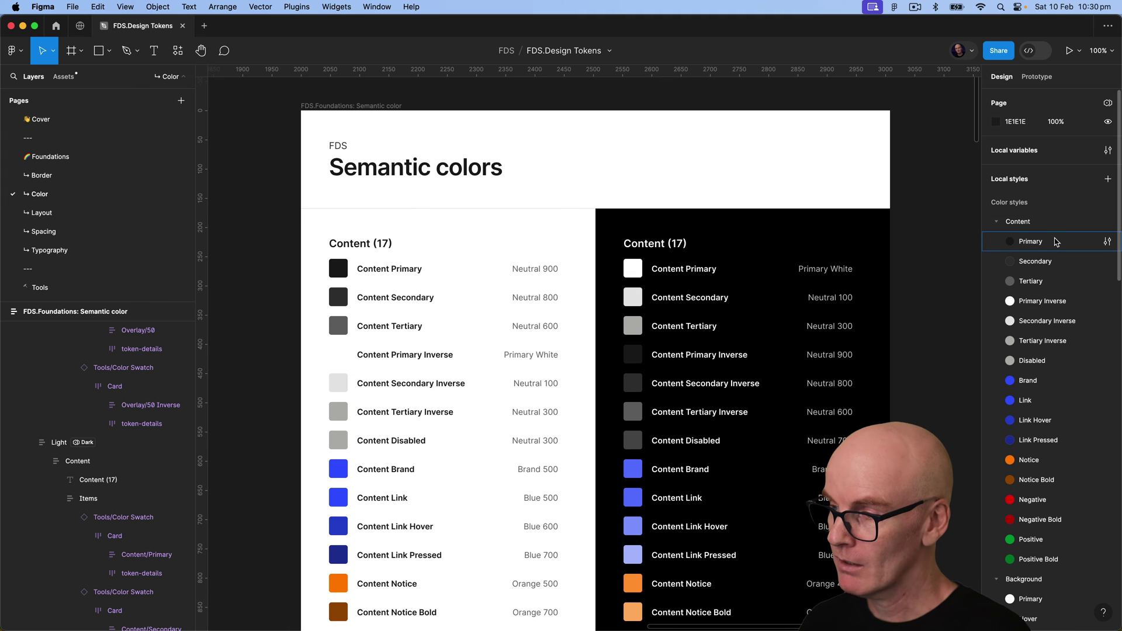
- Rename the Surface effect-style group holding L1–L6 to 'Shadow'
{"action": "scroll", "coordinate": [1055, 242], "scroll_direction": "down", "scroll_amount": 10}
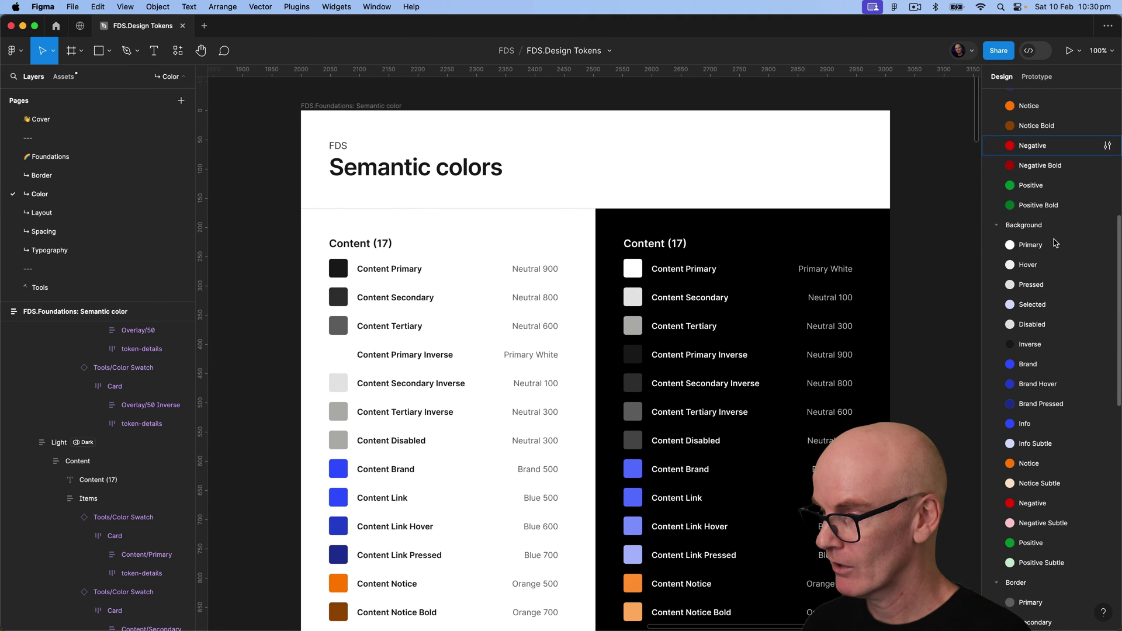
{"action": "scroll", "coordinate": [1055, 242], "scroll_direction": "down", "scroll_amount": 15}
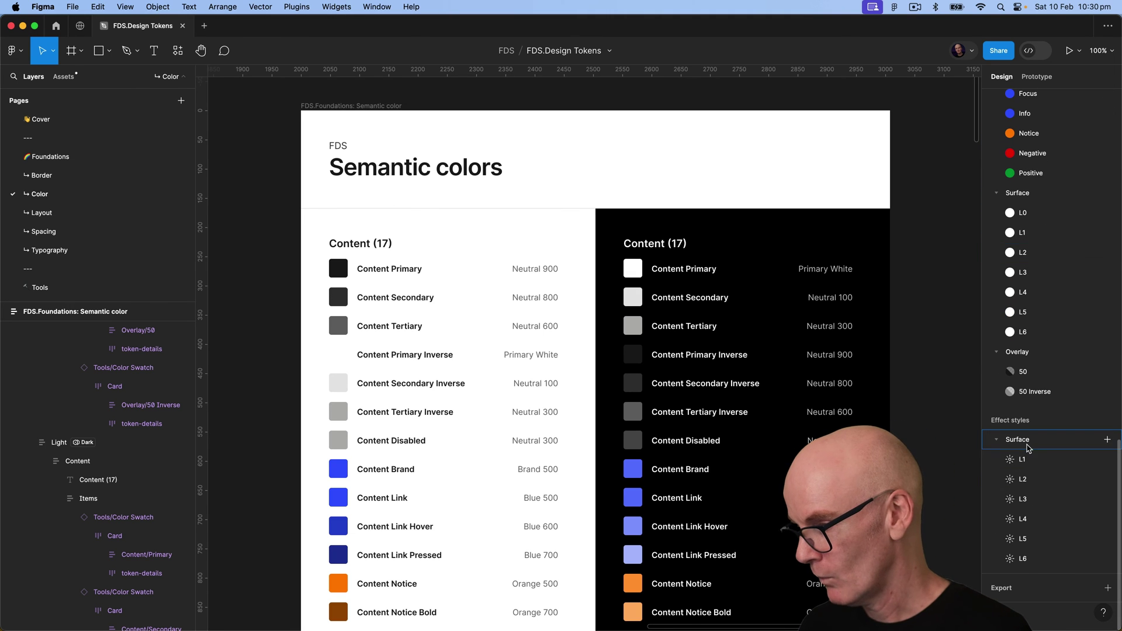
{"action": "left_click", "coordinate": [1027, 443]}
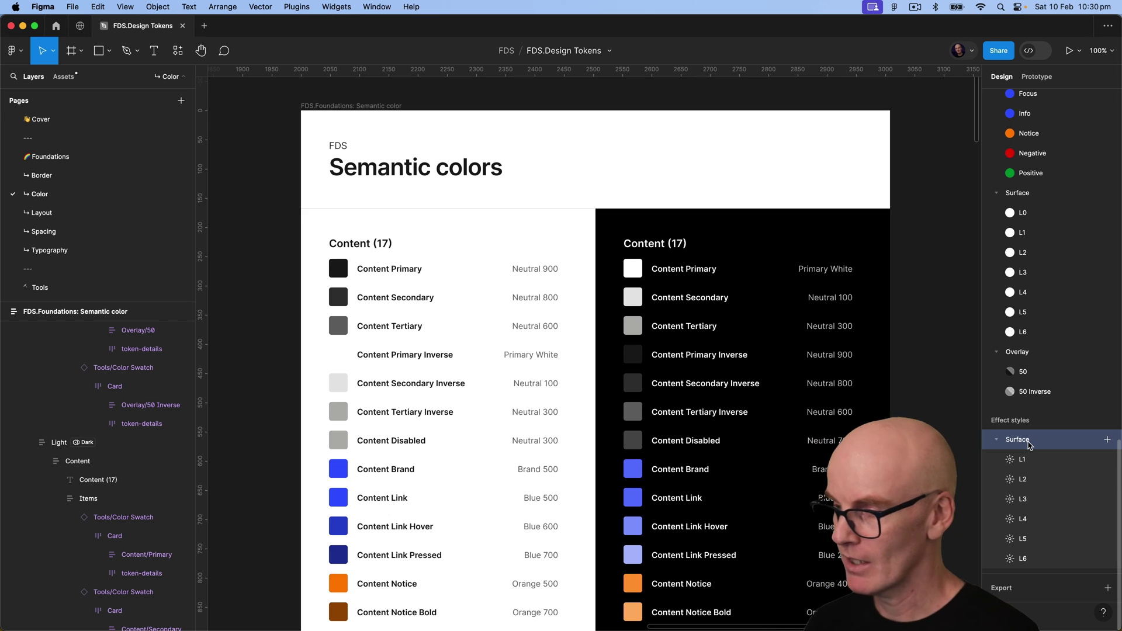
{"action": "double_click", "coordinate": [1021, 444]}
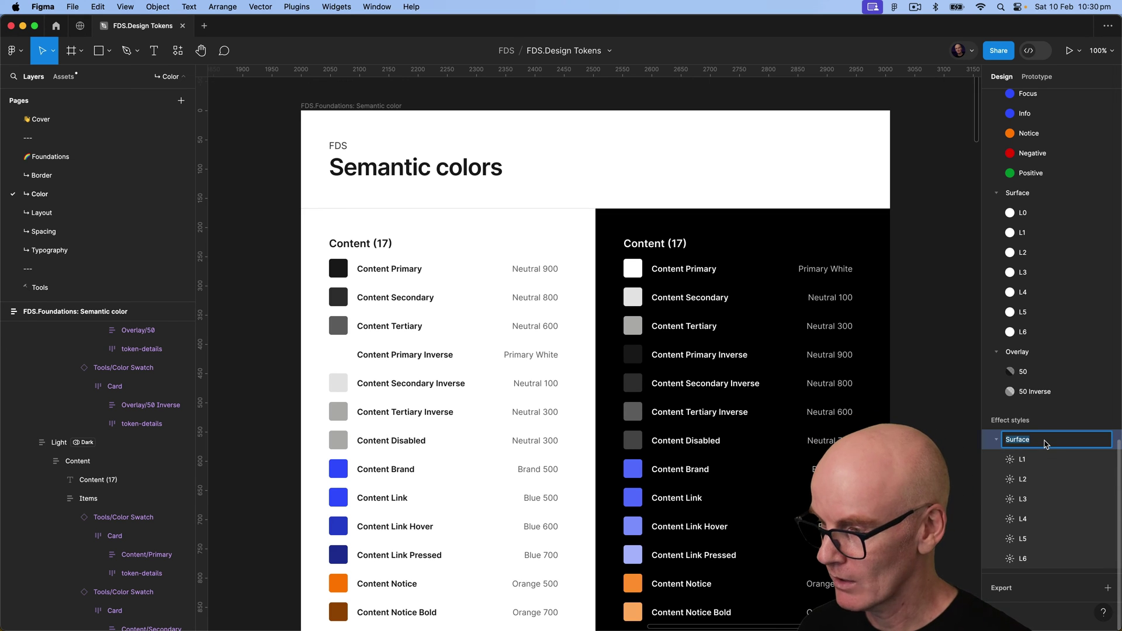
{"action": "type", "text": "Shadow"}
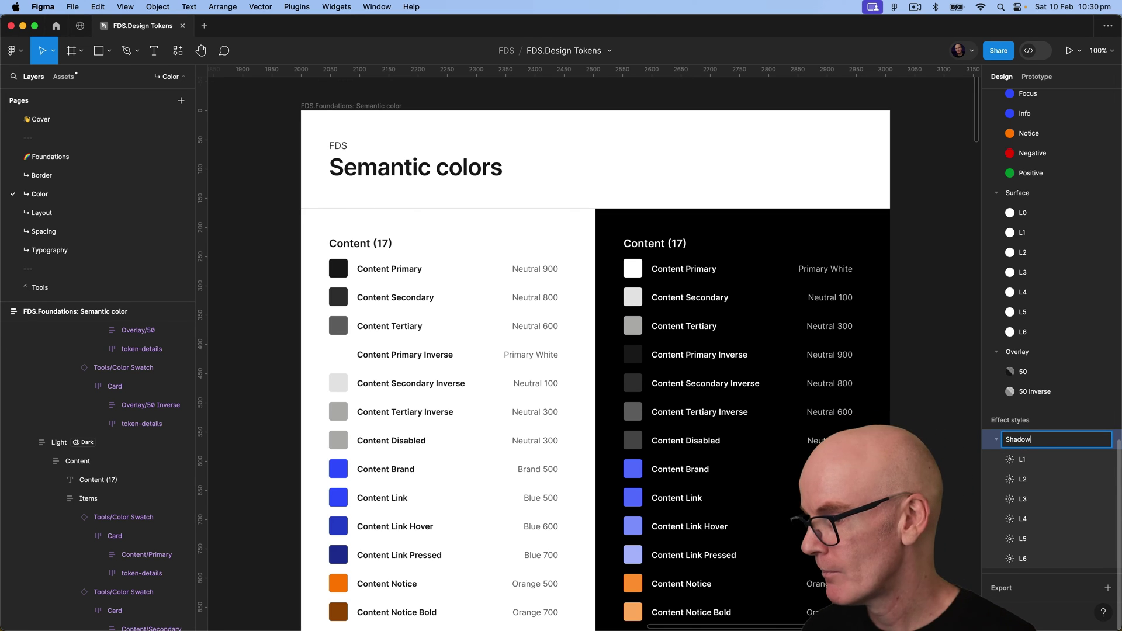
{"action": "key", "text": "Return"}
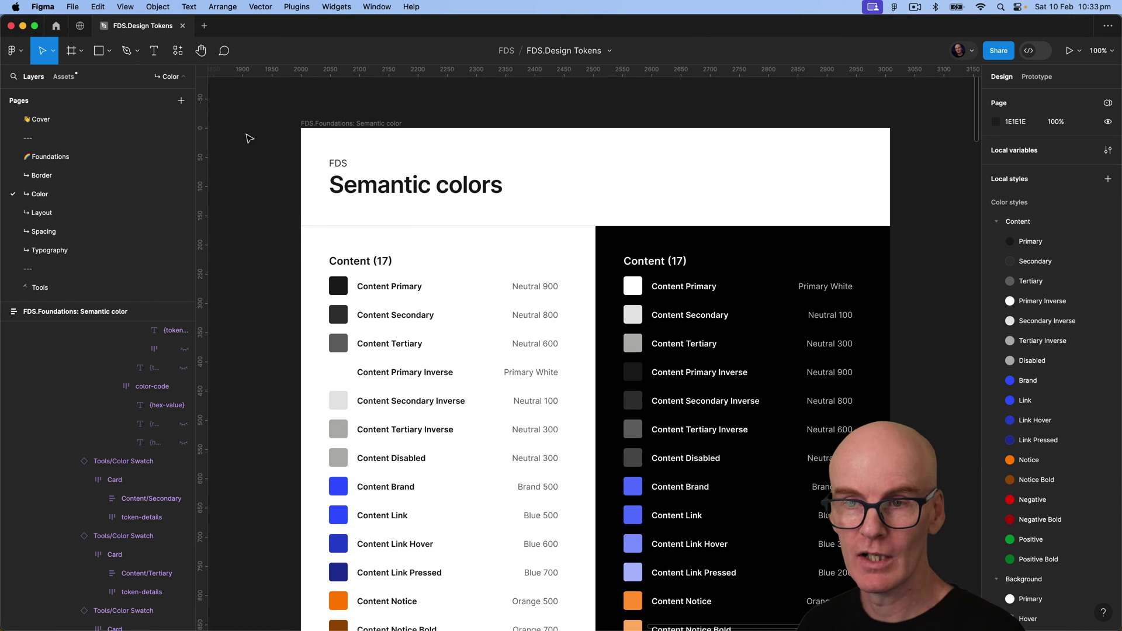
- Convert the 54 colour styles into a 'Semantic' variable collection with Styles to Variables, then view Local variables
{"action": "left_click", "coordinate": [177, 50]}
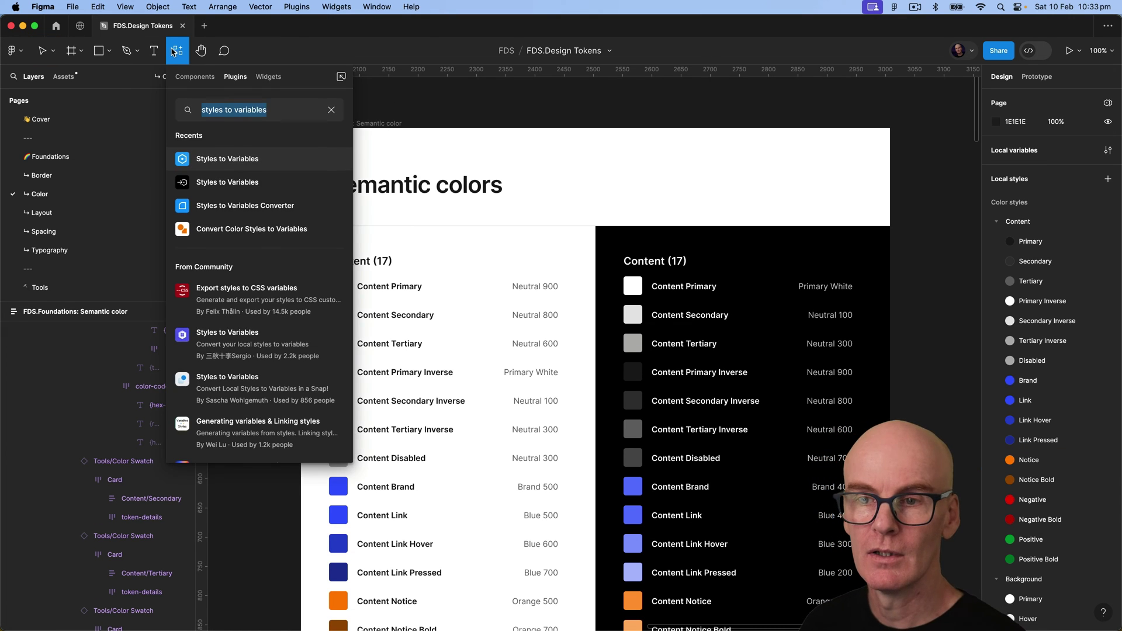
{"action": "left_click", "coordinate": [230, 161]}
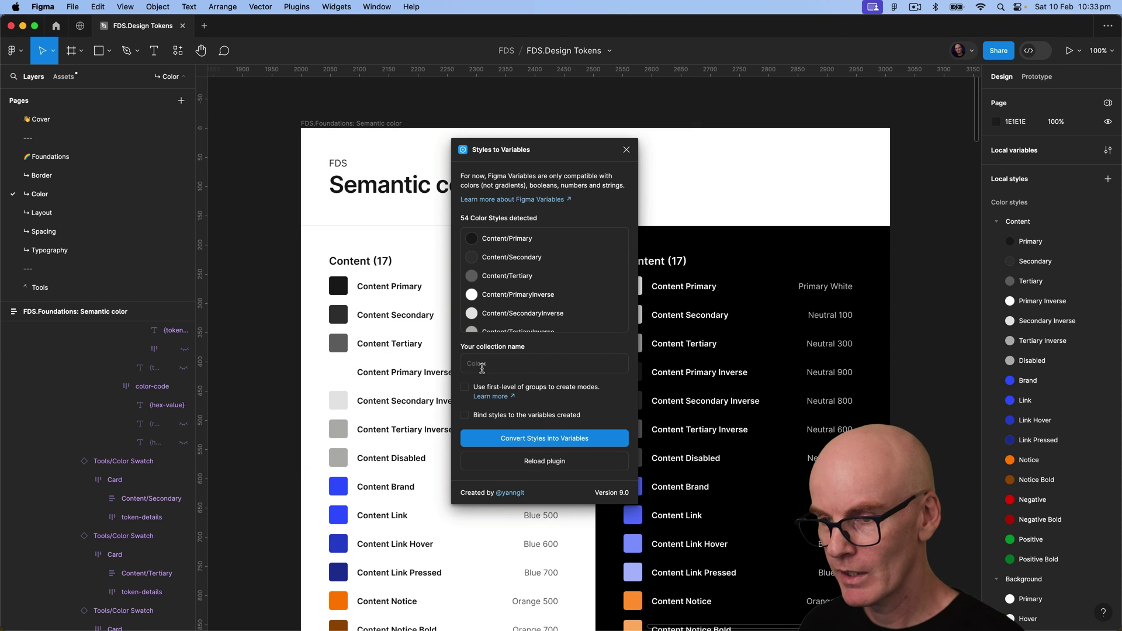
{"action": "left_click", "coordinate": [486, 364]}
{"action": "type", "text": "Semantic"}
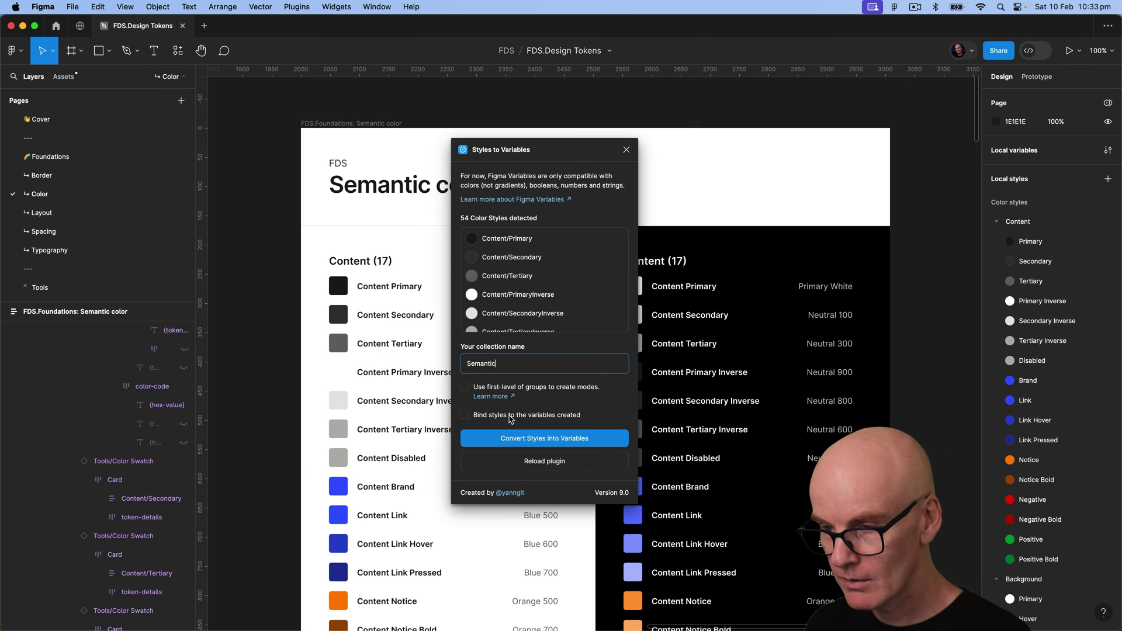
{"action": "left_click", "coordinate": [539, 440]}
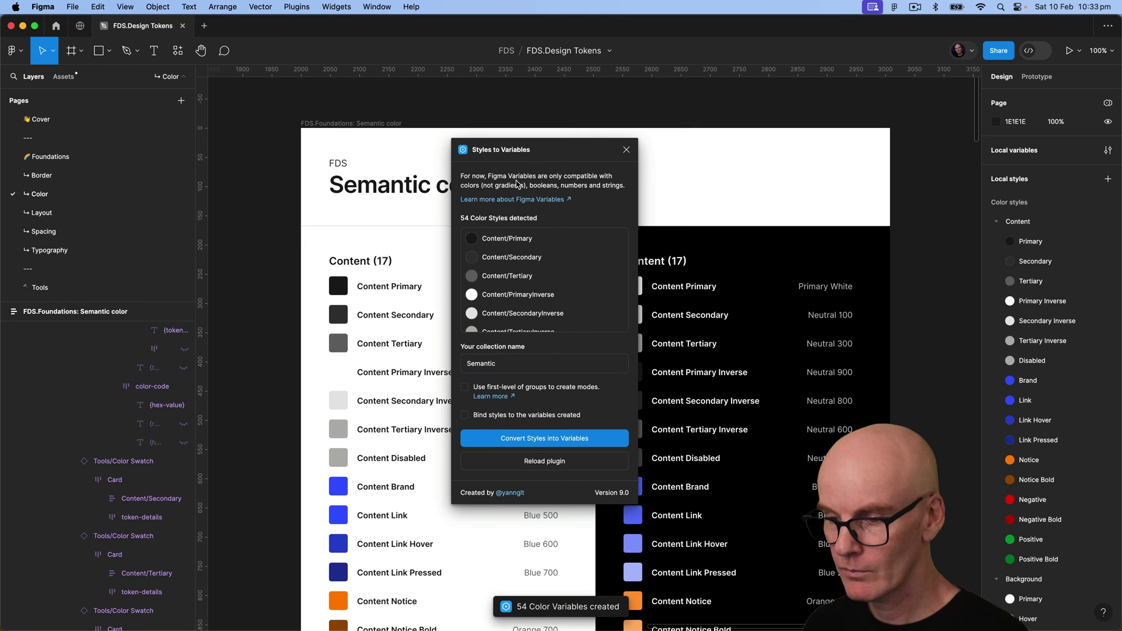
{"action": "left_click", "coordinate": [626, 150]}
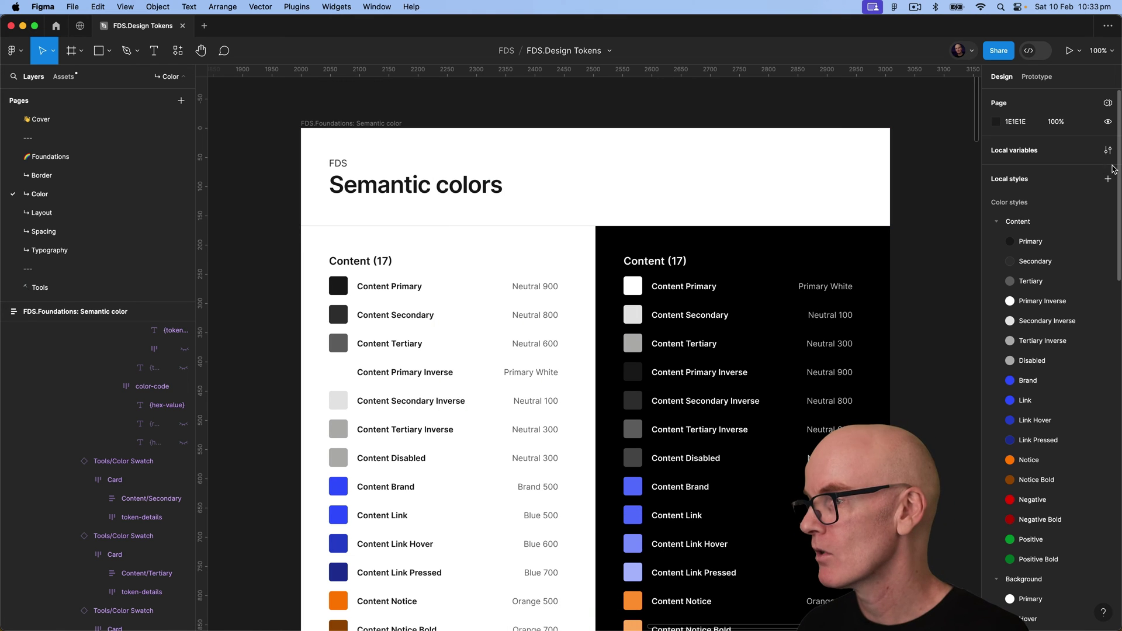
{"action": "left_click", "coordinate": [1107, 150]}
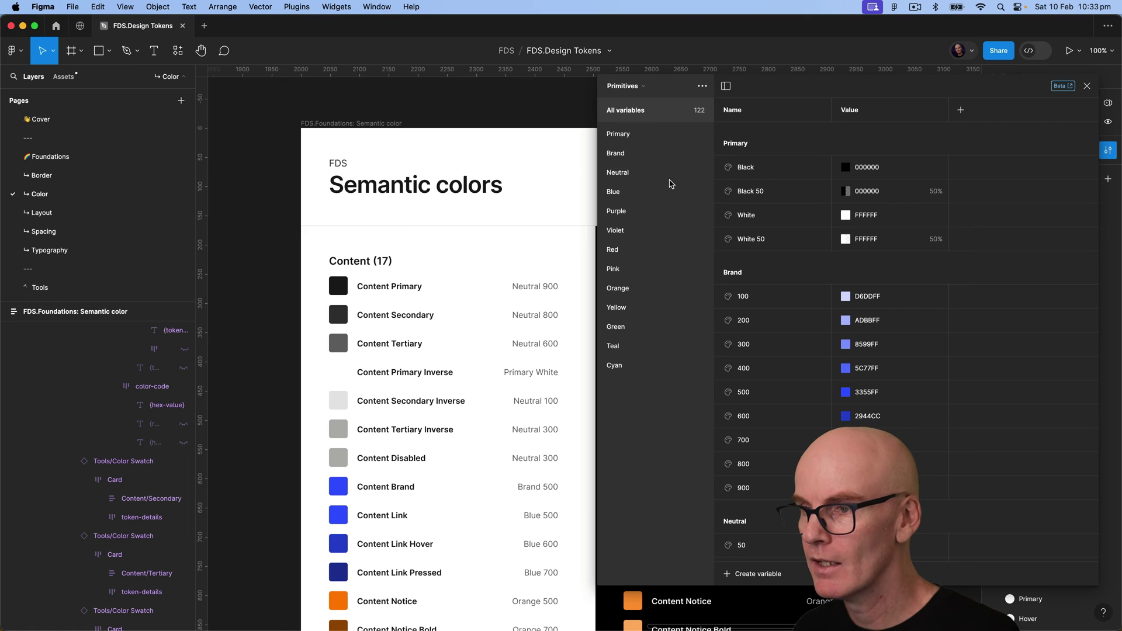
- In the Semantic Content group, rename PrimaryInverse, SecondaryInverse and TertiaryInverse with spaces
{"action": "left_click", "coordinate": [638, 85]}
{"action": "left_click", "coordinate": [637, 109]}
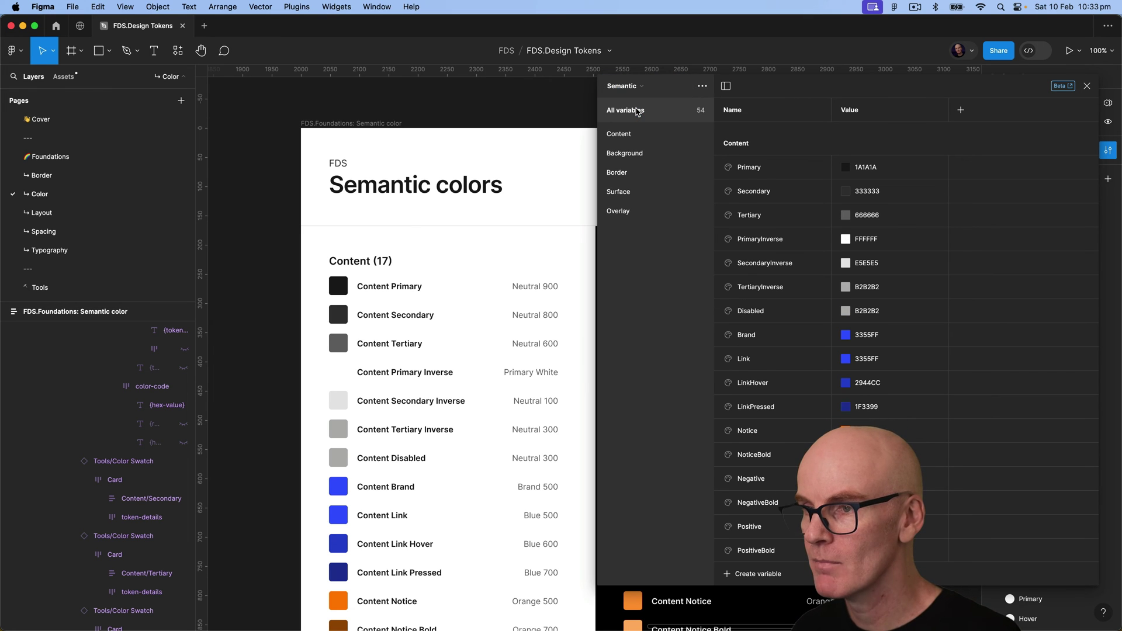
{"action": "left_click", "coordinate": [639, 139]}
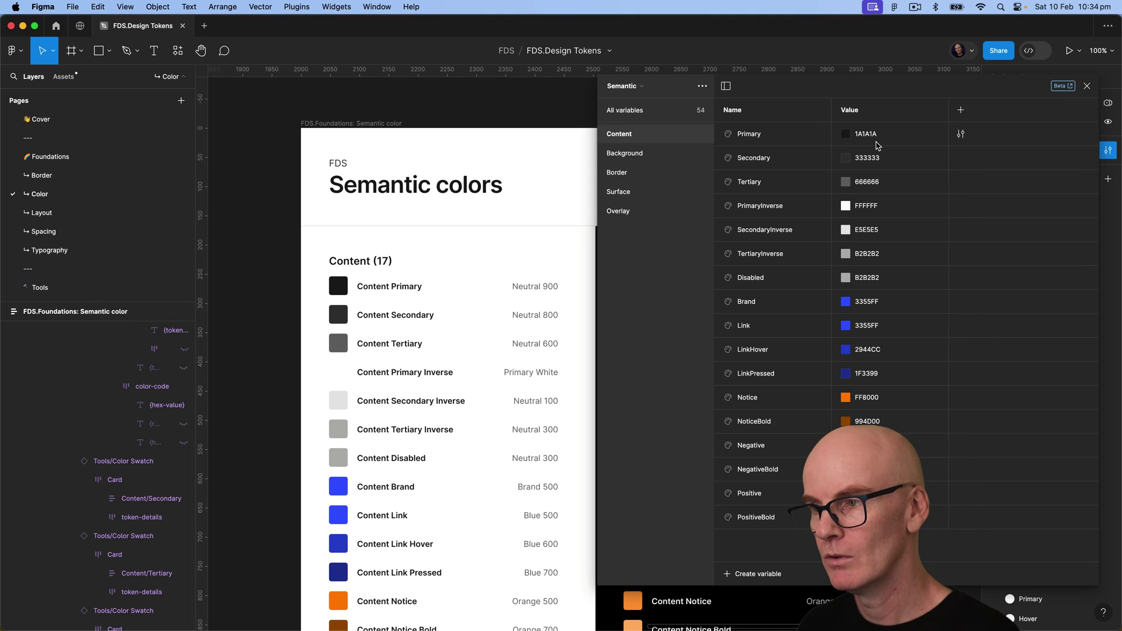
{"action": "left_click", "coordinate": [777, 139]}
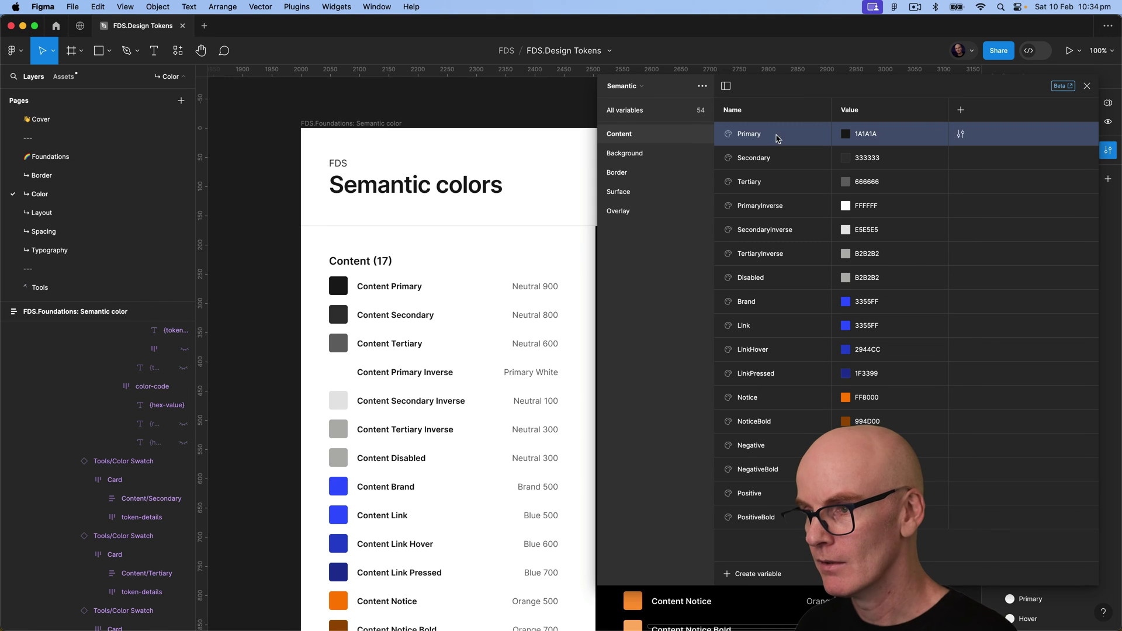
{"action": "double_click", "coordinate": [762, 210]}
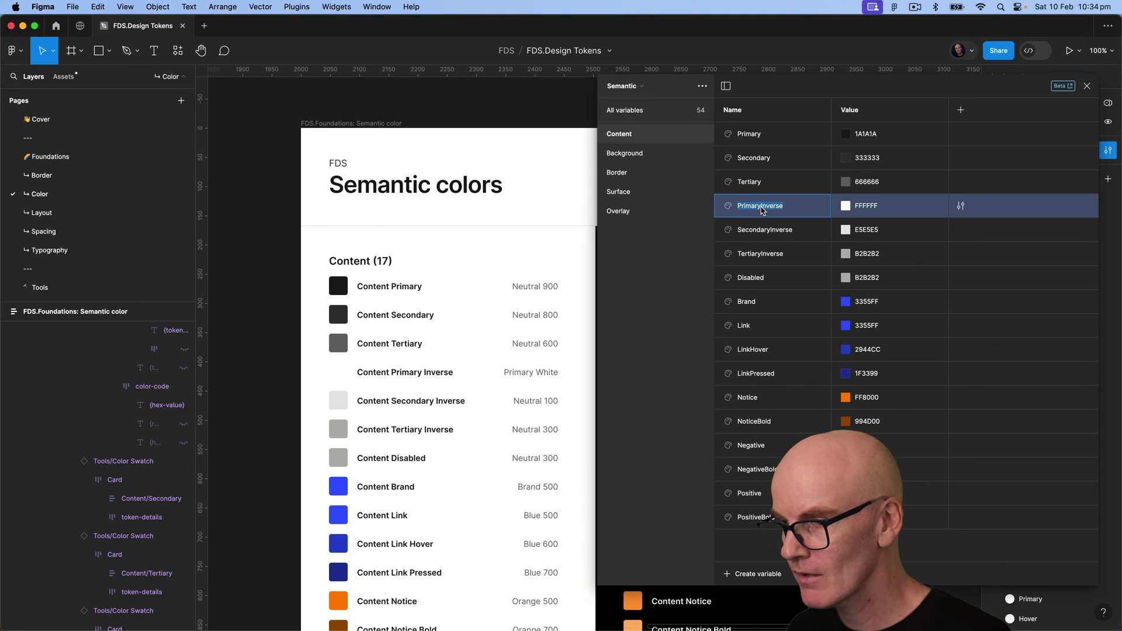
{"action": "left_click", "coordinate": [761, 208]}
{"action": "double_click", "coordinate": [771, 233]}
{"action": "left_click", "coordinate": [770, 232]}
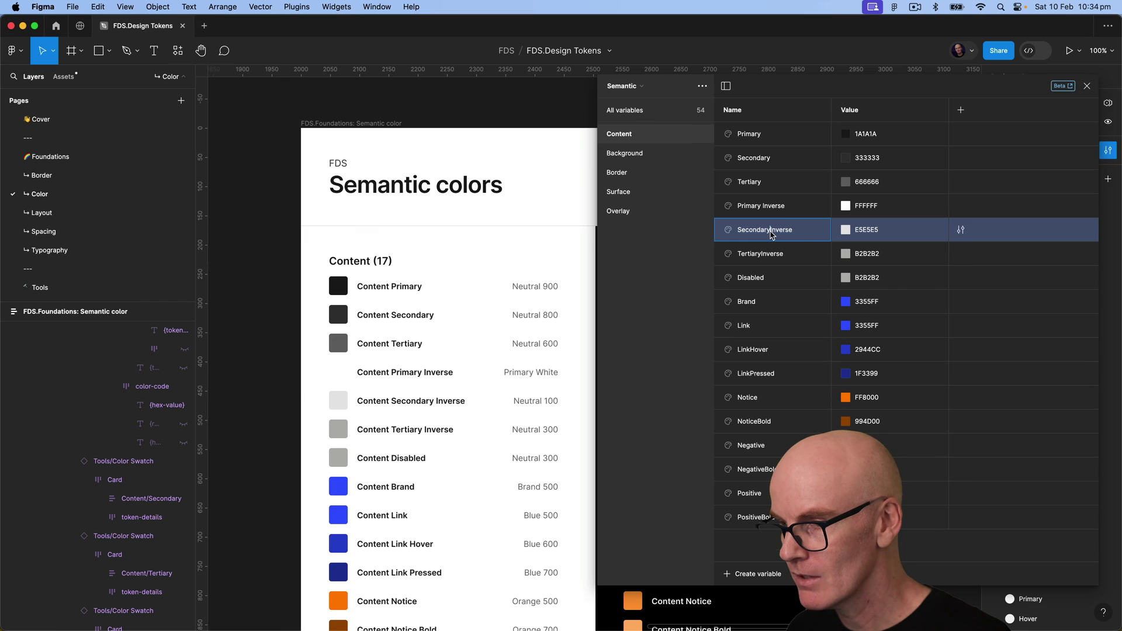
{"action": "left_click", "coordinate": [763, 254]}
{"action": "double_click", "coordinate": [762, 255]}
{"action": "left_click", "coordinate": [762, 253]}
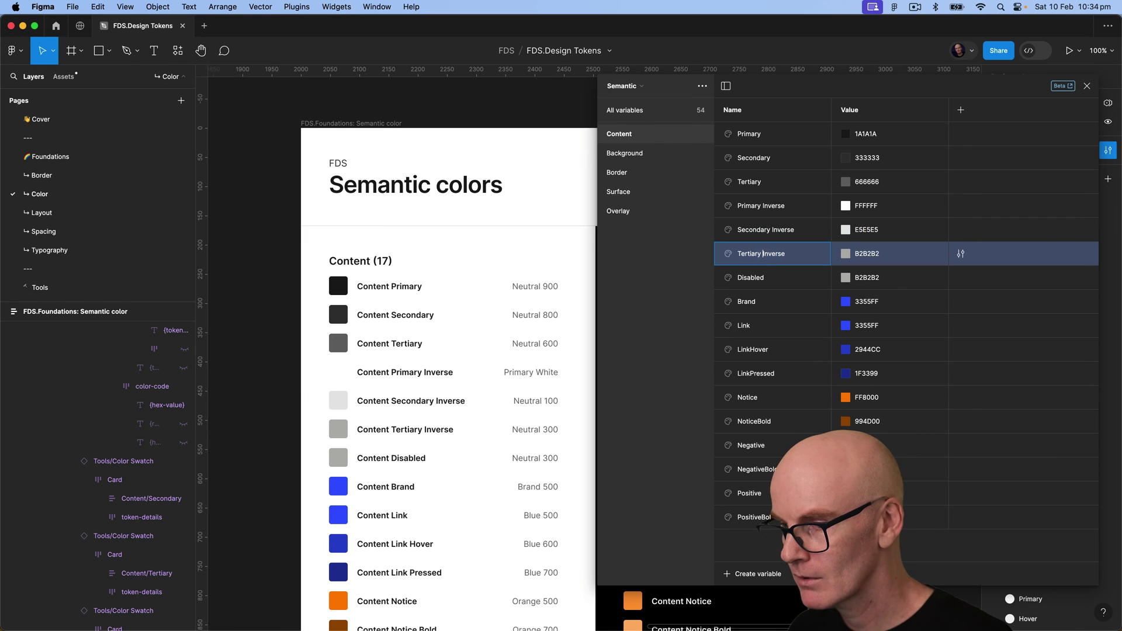
- Rename LinkHover, LinkPressed, NoticeBold and NegativeBold to spaced names like Notice Bold
{"action": "left_click", "coordinate": [753, 353]}
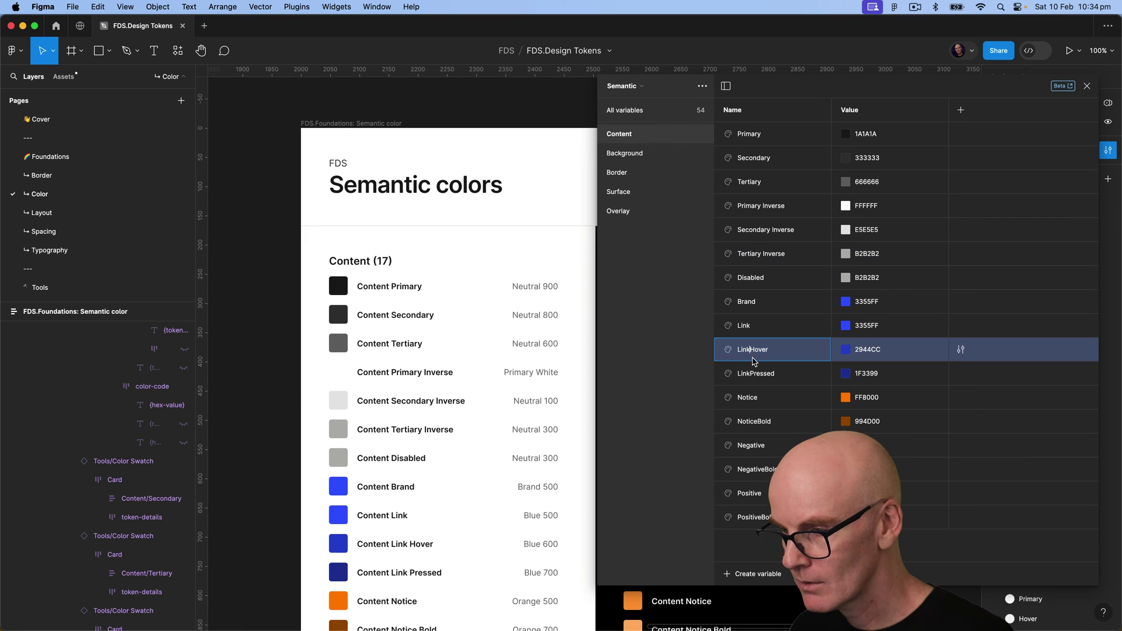
{"action": "left_click", "coordinate": [754, 373]}
{"action": "double_click", "coordinate": [754, 373]}
{"action": "left_click", "coordinate": [750, 374]}
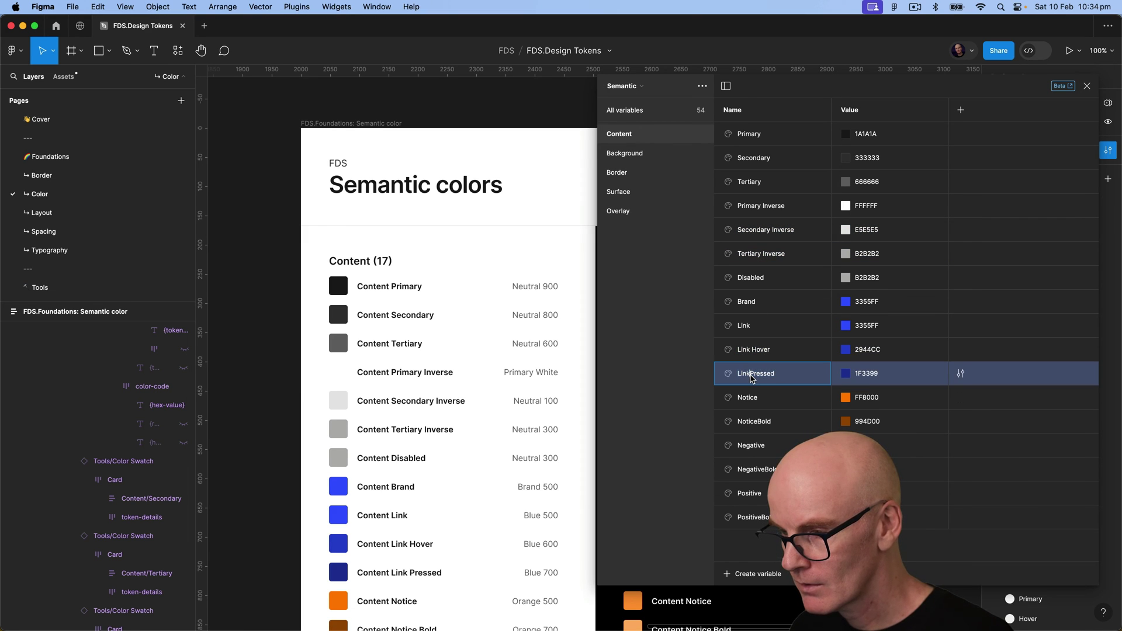
{"action": "double_click", "coordinate": [760, 422]}
{"action": "left_click", "coordinate": [754, 469]}
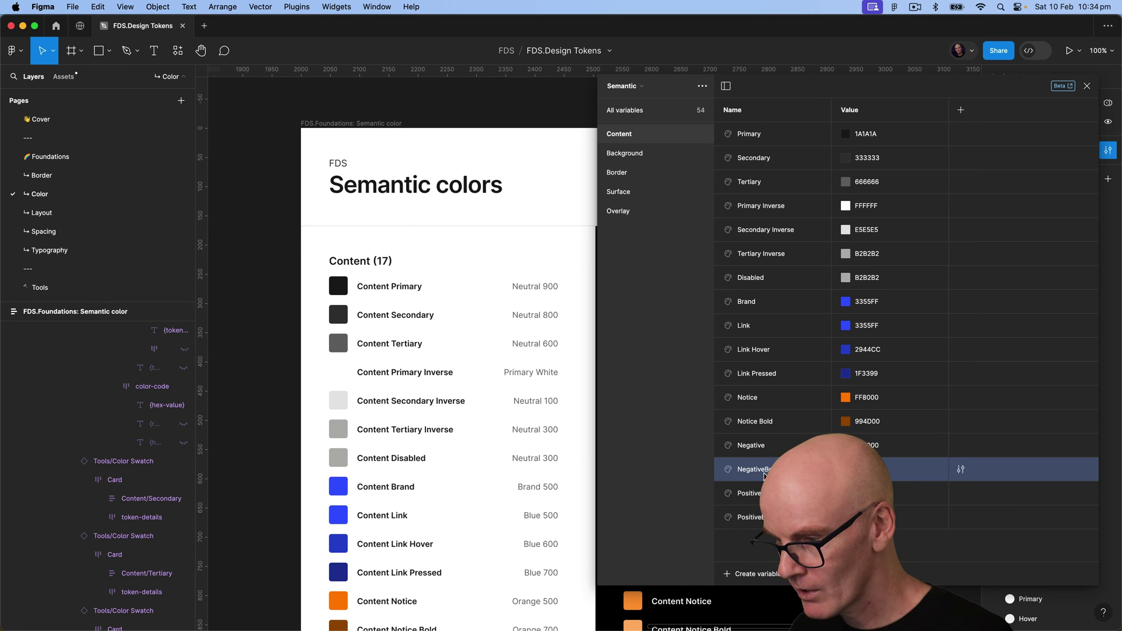
{"action": "double_click", "coordinate": [754, 469]}
{"action": "left_click", "coordinate": [765, 469]}
{"action": "left_click", "coordinate": [763, 522]}
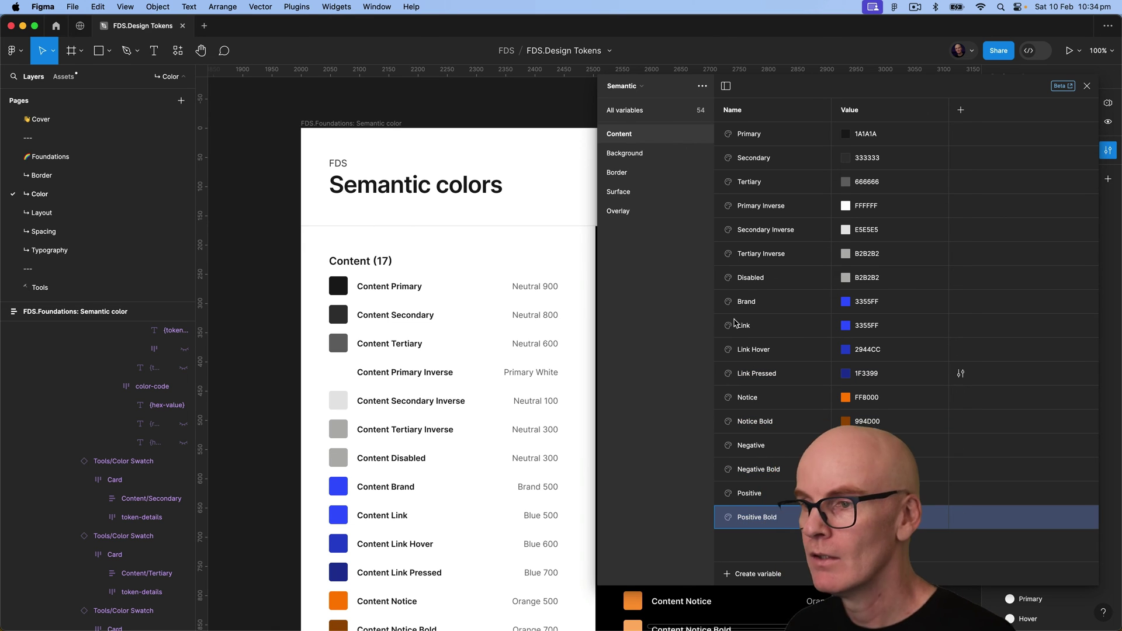
- Space the Background names: Brand Hover, Brand Pressed, Notice Subtle, Negative Subtle, Positive Subtle
{"action": "left_click", "coordinate": [669, 155]}
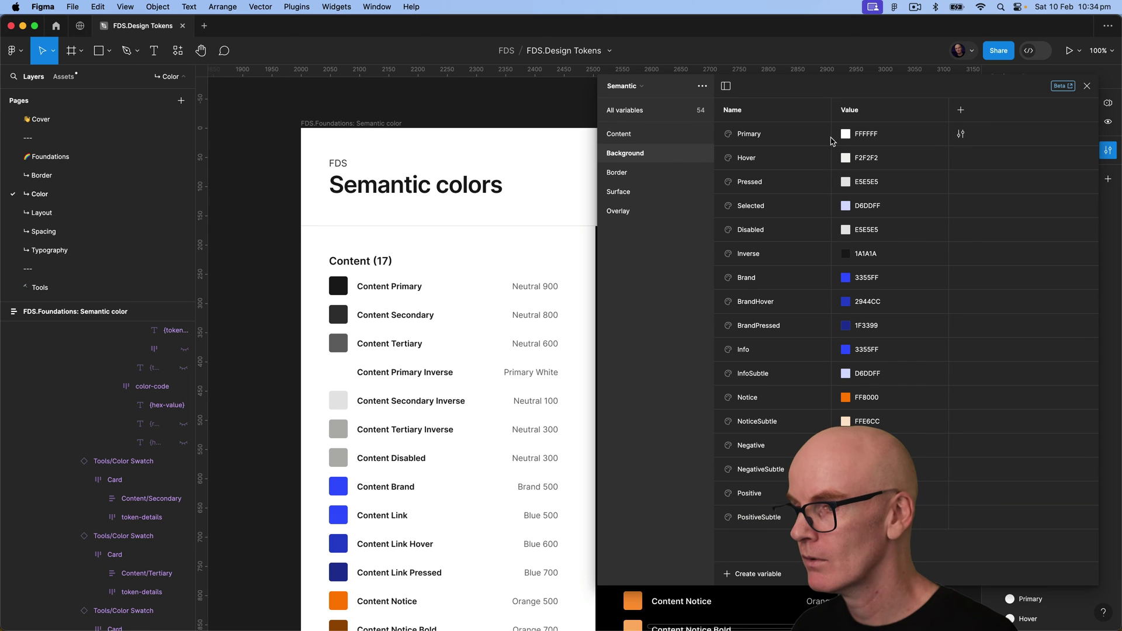
{"action": "double_click", "coordinate": [762, 304]}
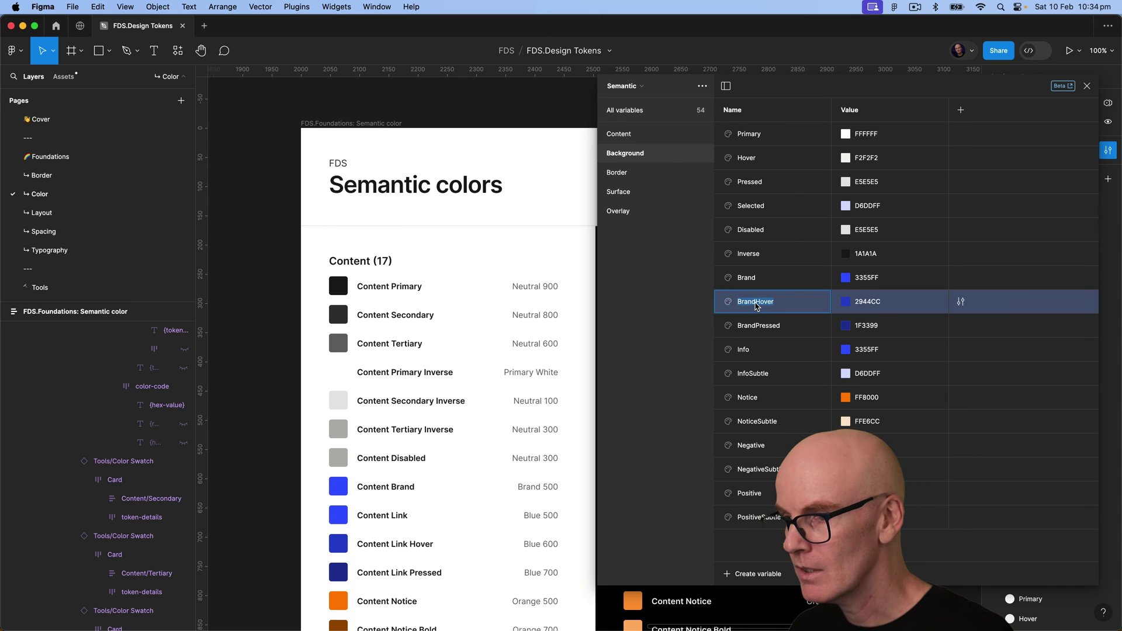
{"action": "left_click", "coordinate": [755, 303]}
{"action": "left_click", "coordinate": [755, 330]}
{"action": "double_click", "coordinate": [756, 327]}
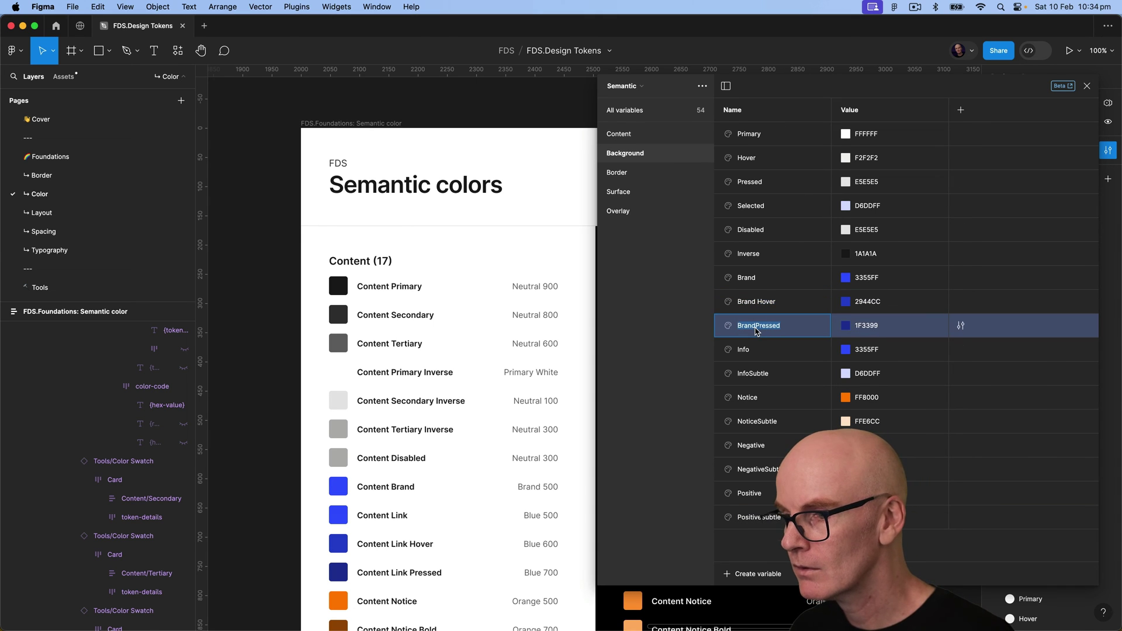
{"action": "left_click", "coordinate": [754, 327]}
{"action": "double_click", "coordinate": [758, 424]}
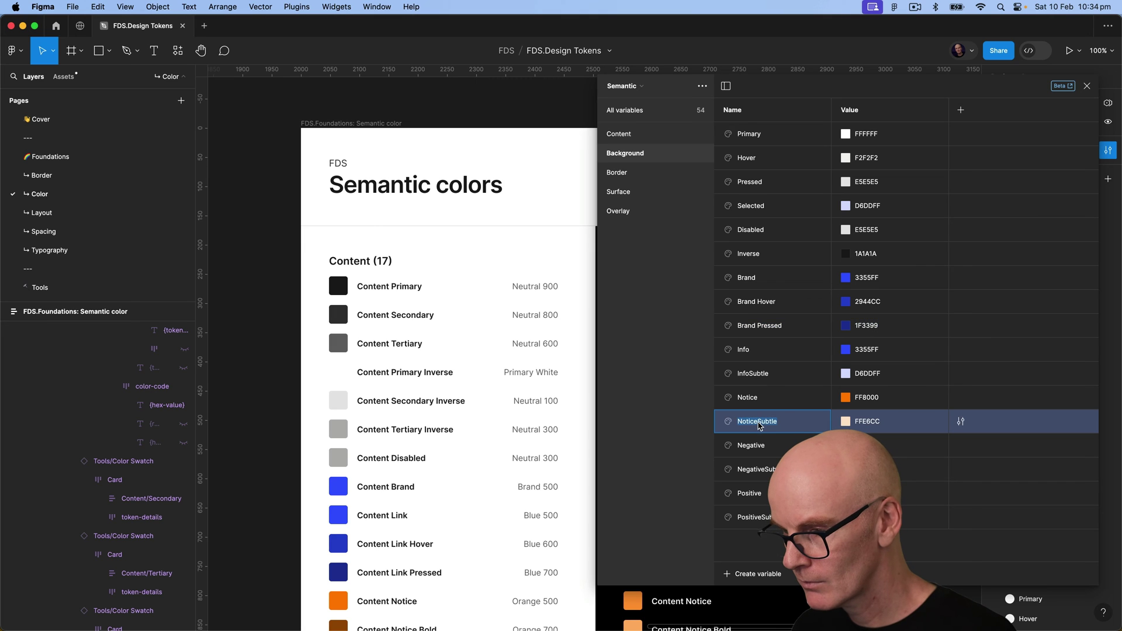
{"action": "double_click", "coordinate": [762, 470]}
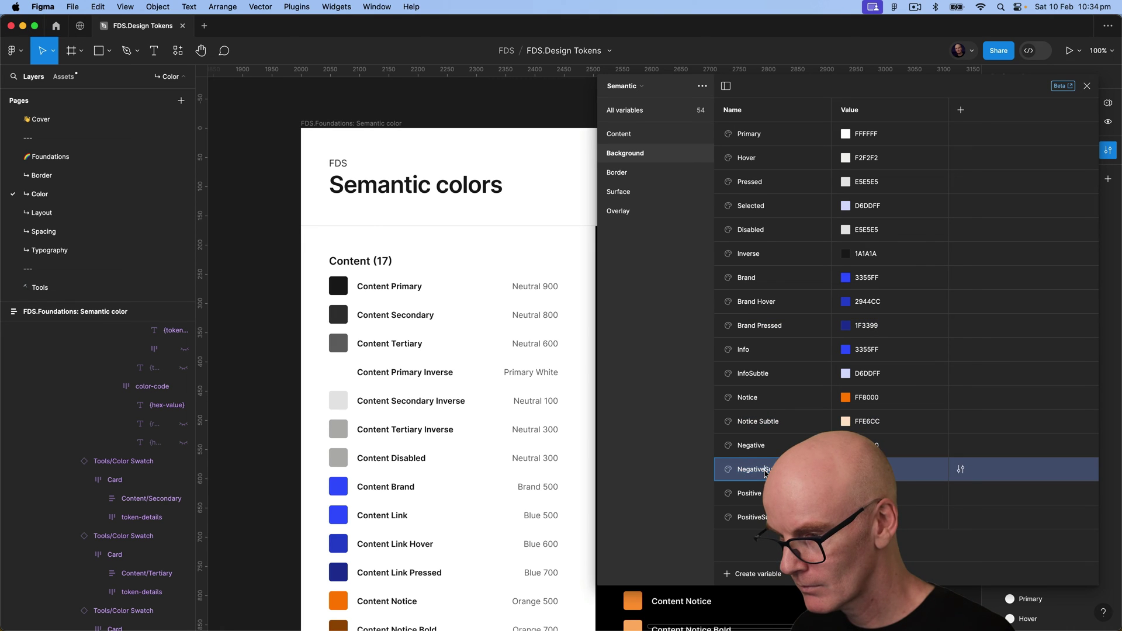
{"action": "double_click", "coordinate": [753, 518]}
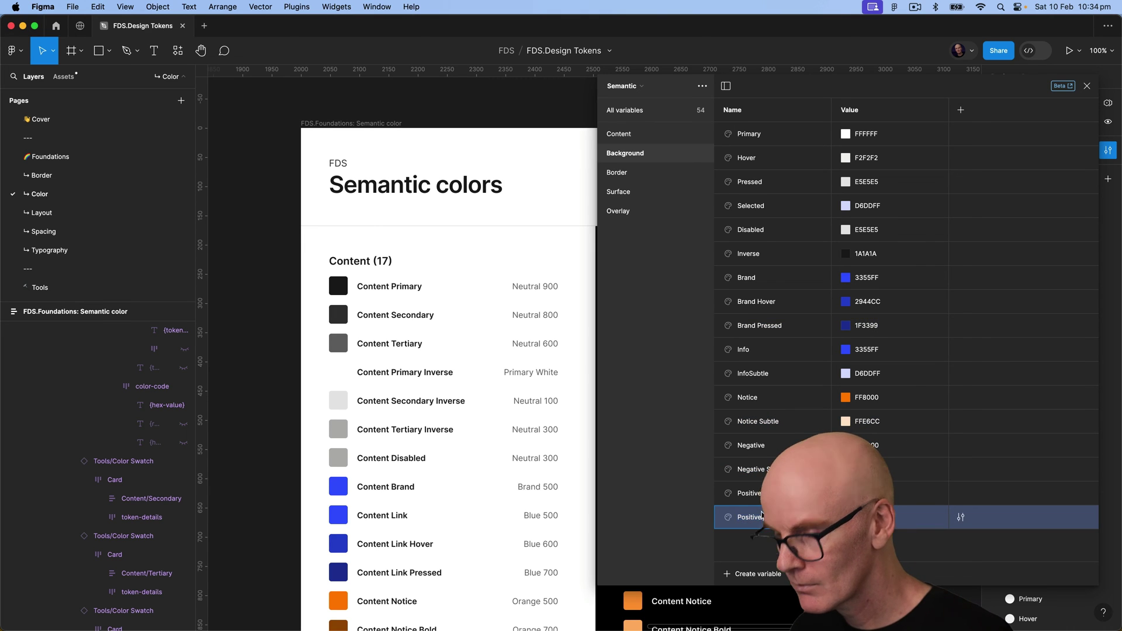
- In the Overlay group, rename the variable 50Inverse to 50 Inverse
{"action": "left_click", "coordinate": [647, 175]}
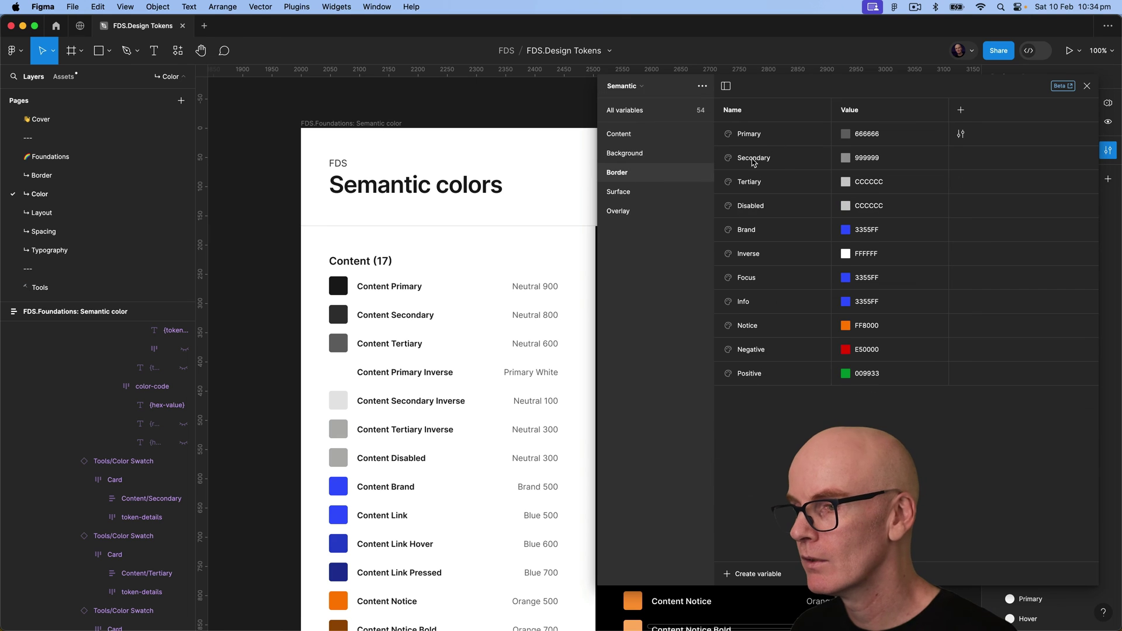
{"action": "left_click", "coordinate": [651, 192]}
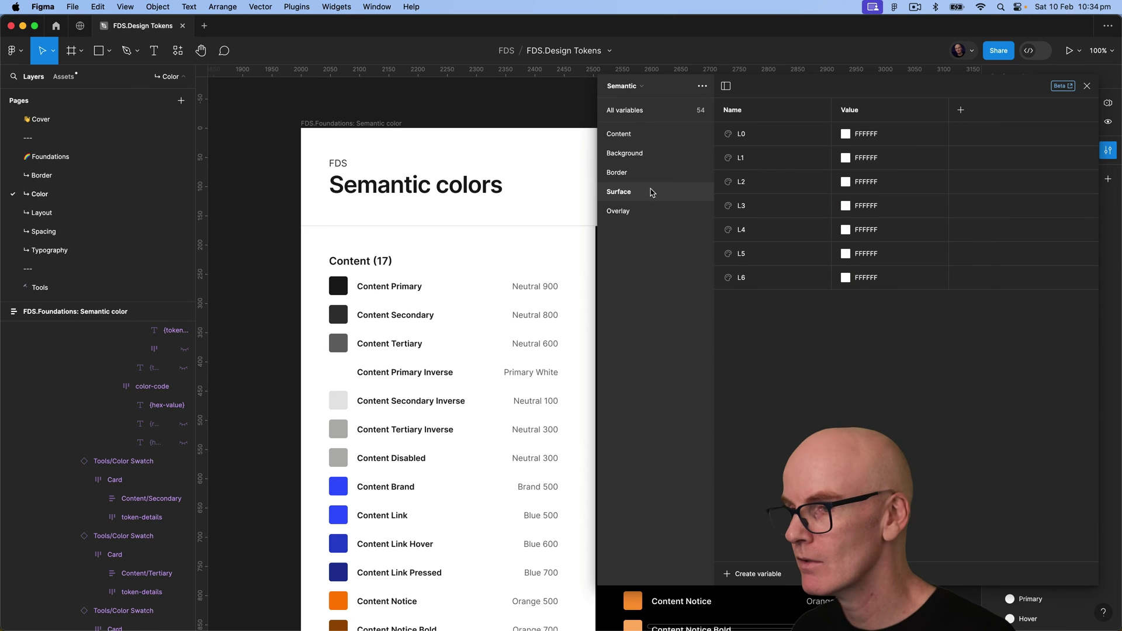
{"action": "left_click", "coordinate": [624, 213]}
{"action": "left_click", "coordinate": [750, 160]}
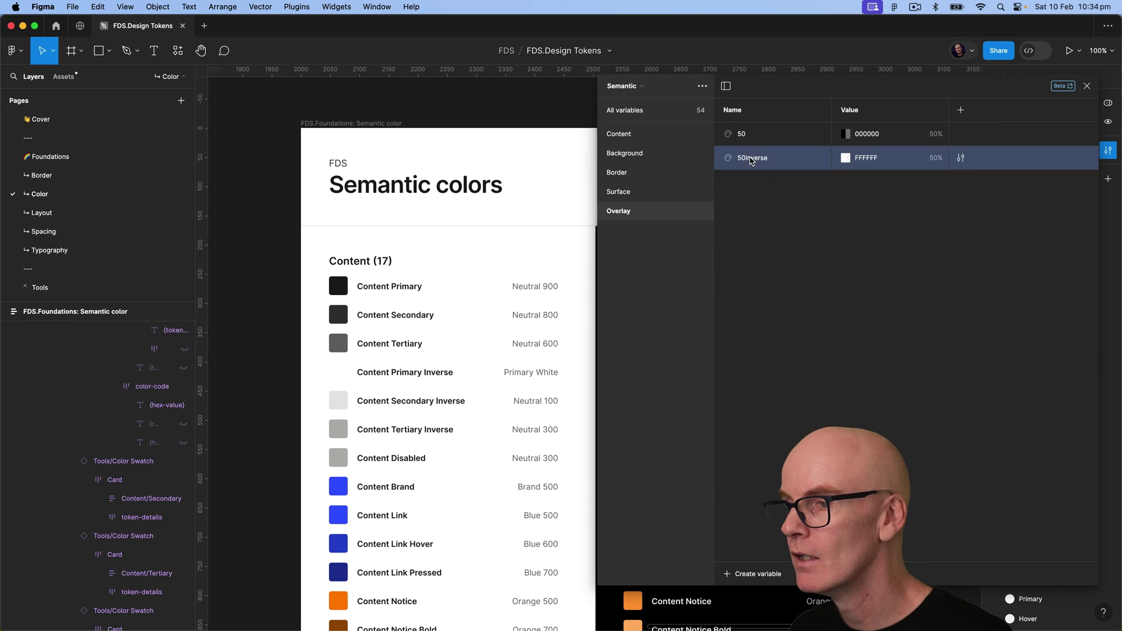
{"action": "double_click", "coordinate": [751, 160]}
{"action": "left_click", "coordinate": [747, 160]}
{"action": "key", "text": "Return"}
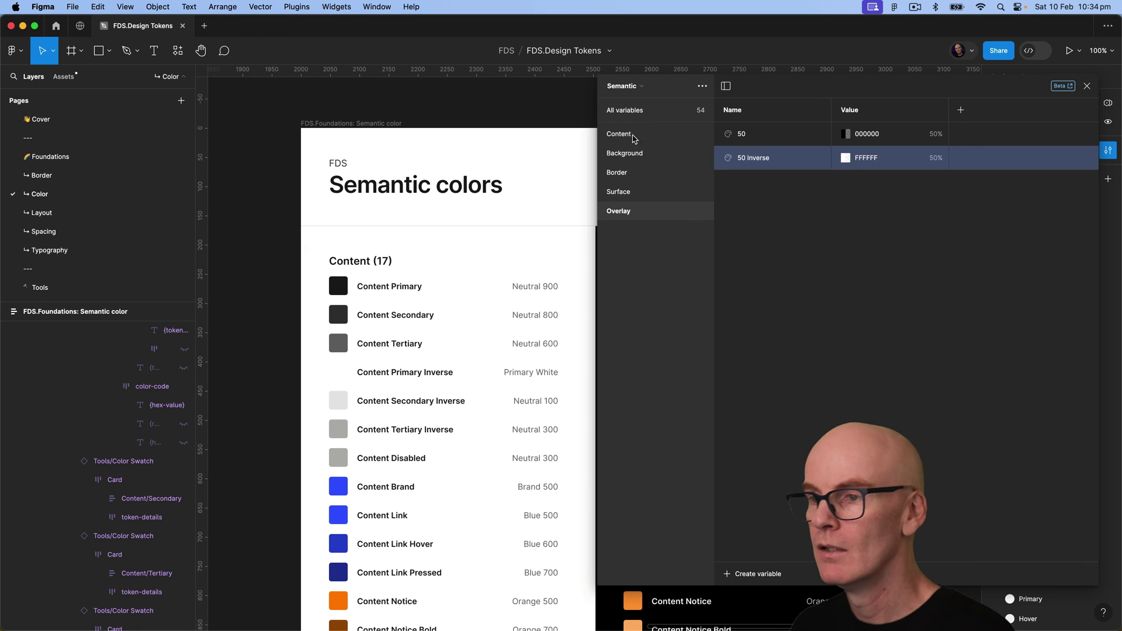
- Show all variables and rename the Value mode column to Light
{"action": "left_click", "coordinate": [624, 113]}
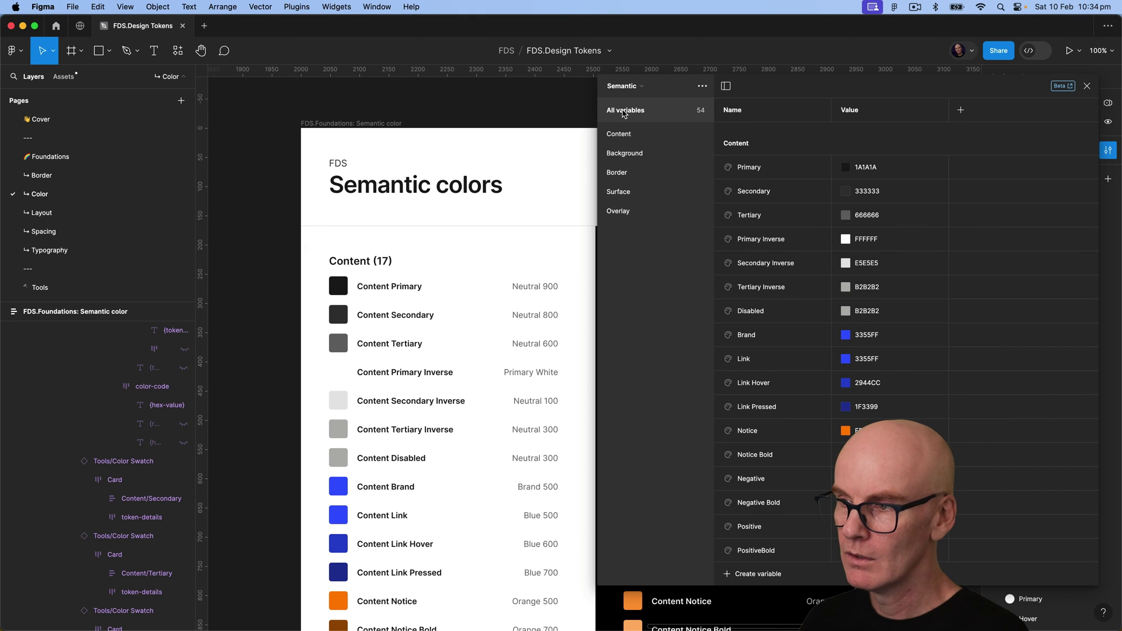
{"action": "double_click", "coordinate": [853, 114]}
{"action": "type", "text": "Light"}
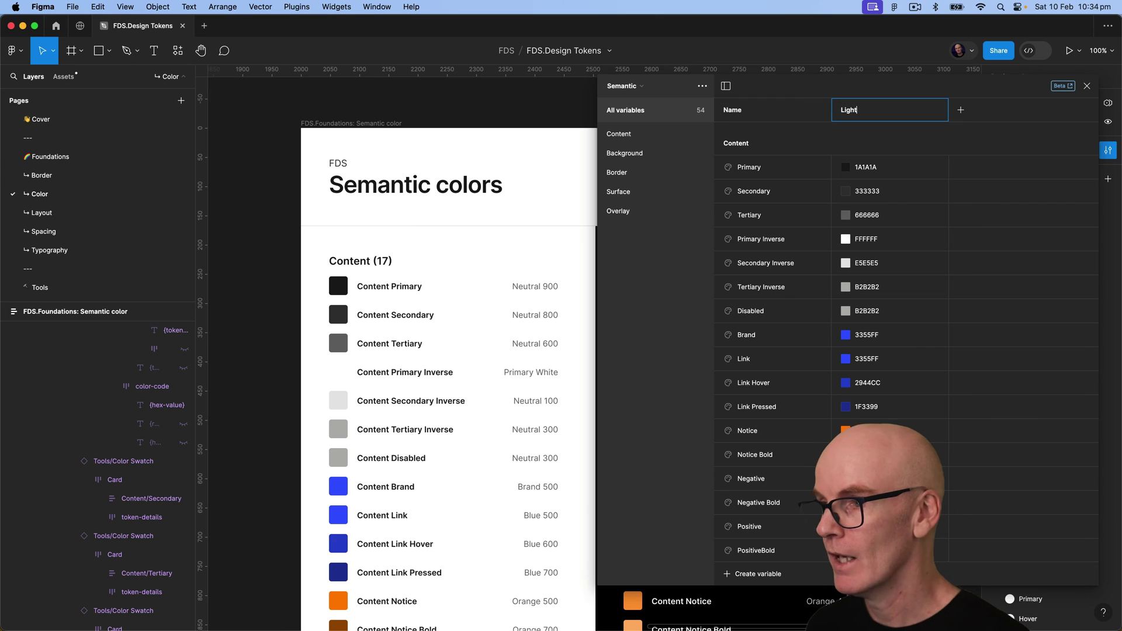
{"action": "key", "text": "Return"}
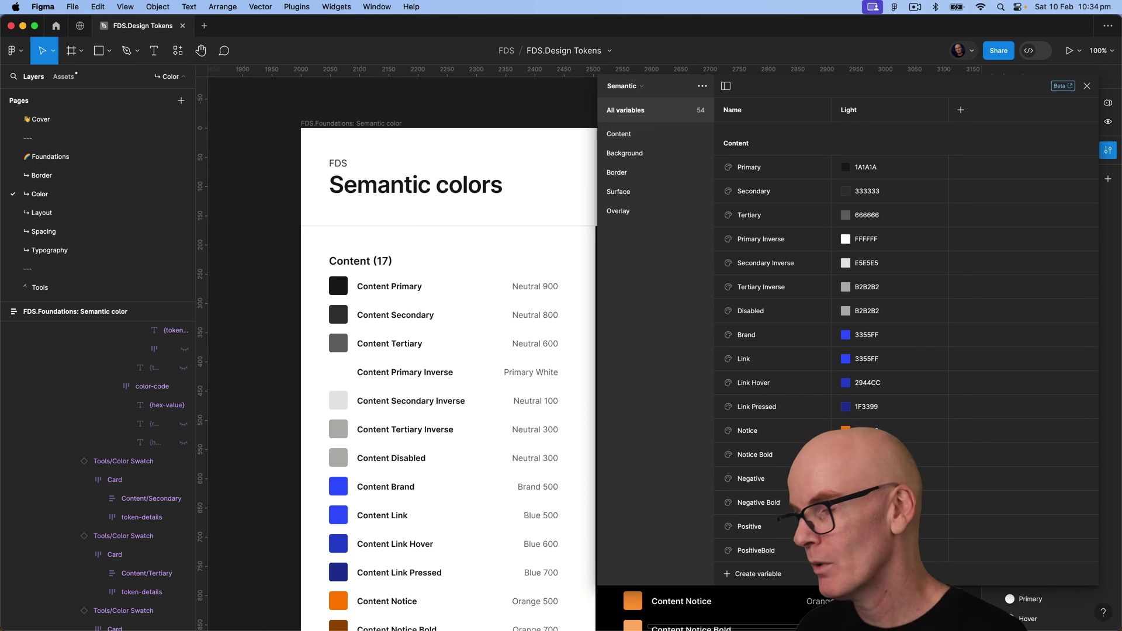
{"action": "scroll", "coordinate": [471, 169], "scroll_direction": "down", "scroll_amount": 5}
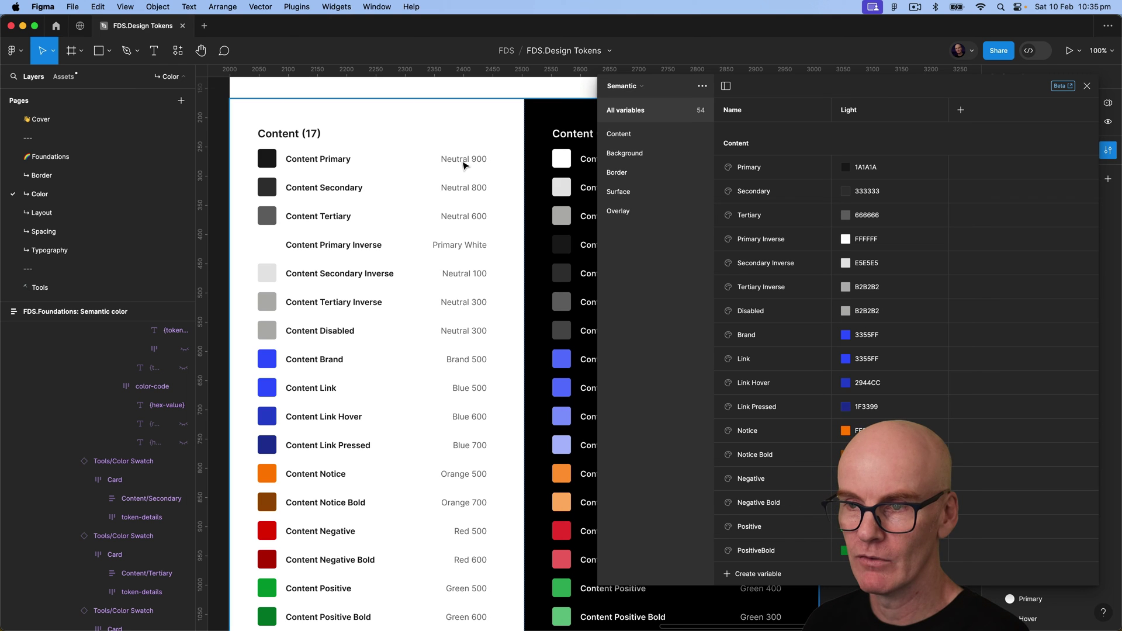
- Alias Content Primary's Light value to the Neutral/900 primitive via a library search
{"action": "left_click", "coordinate": [846, 167]}
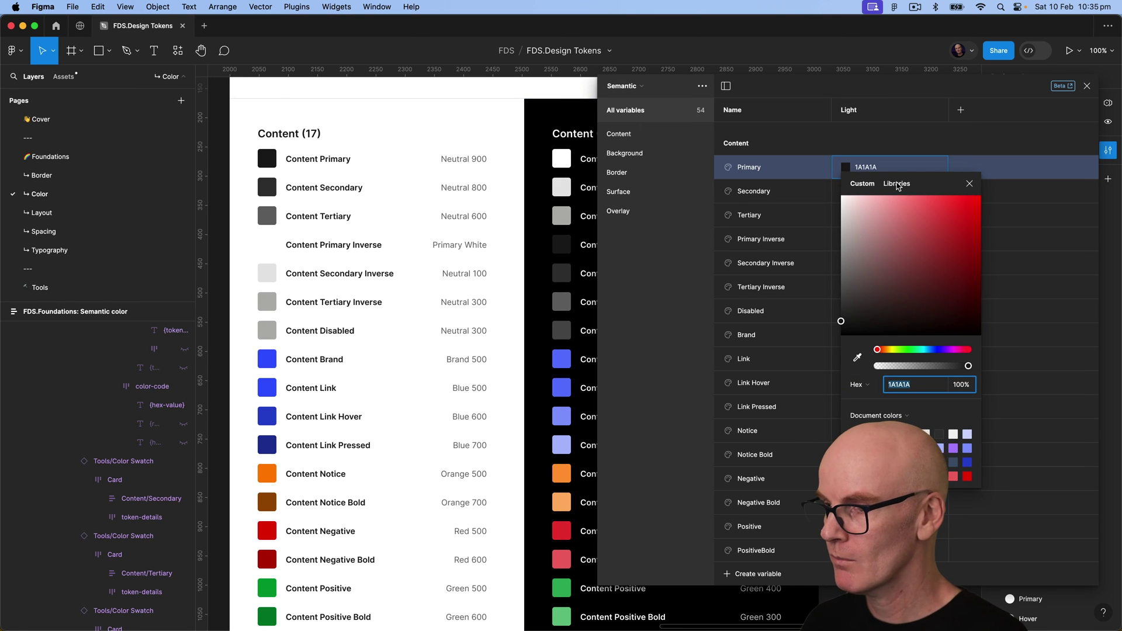
{"action": "left_click", "coordinate": [897, 184]}
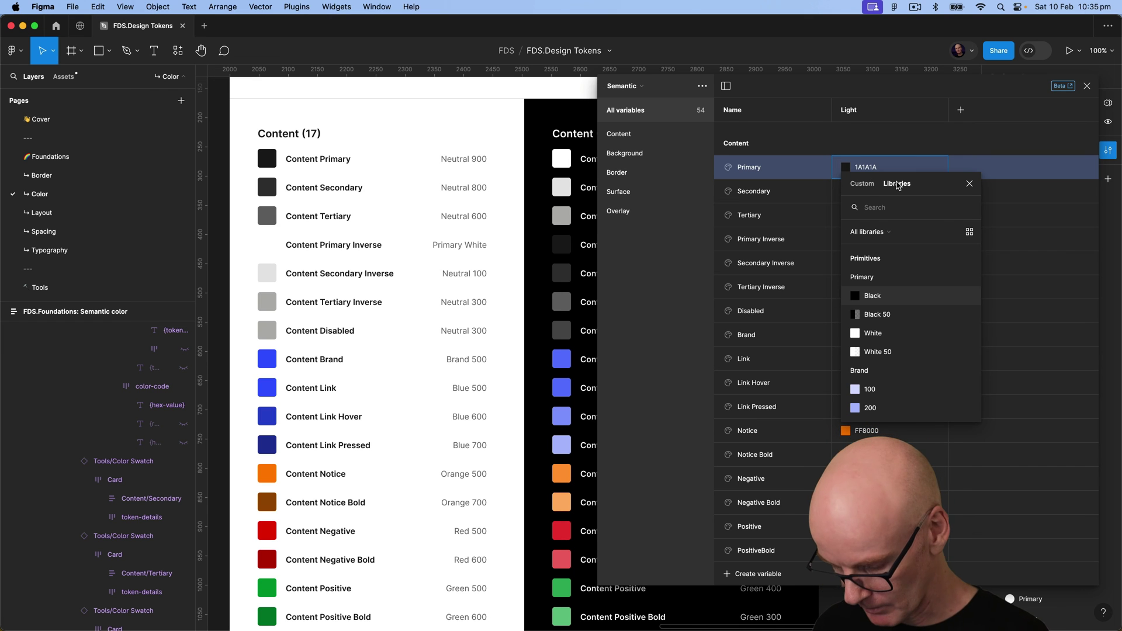
{"action": "type", "text": "neutral 900"}
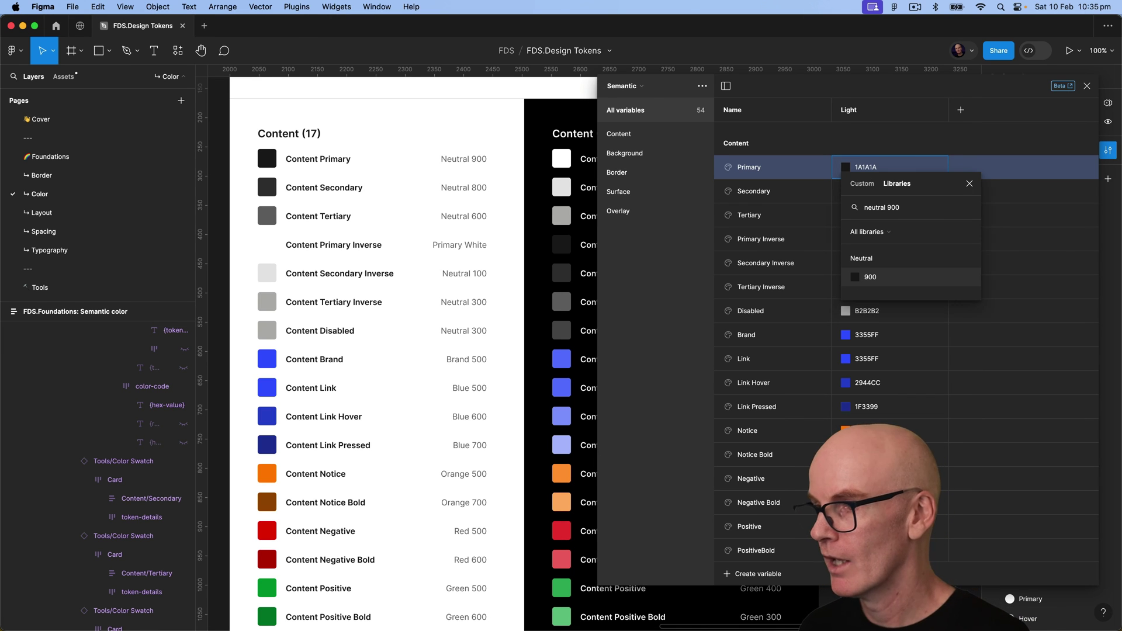
{"action": "key", "text": "Return"}
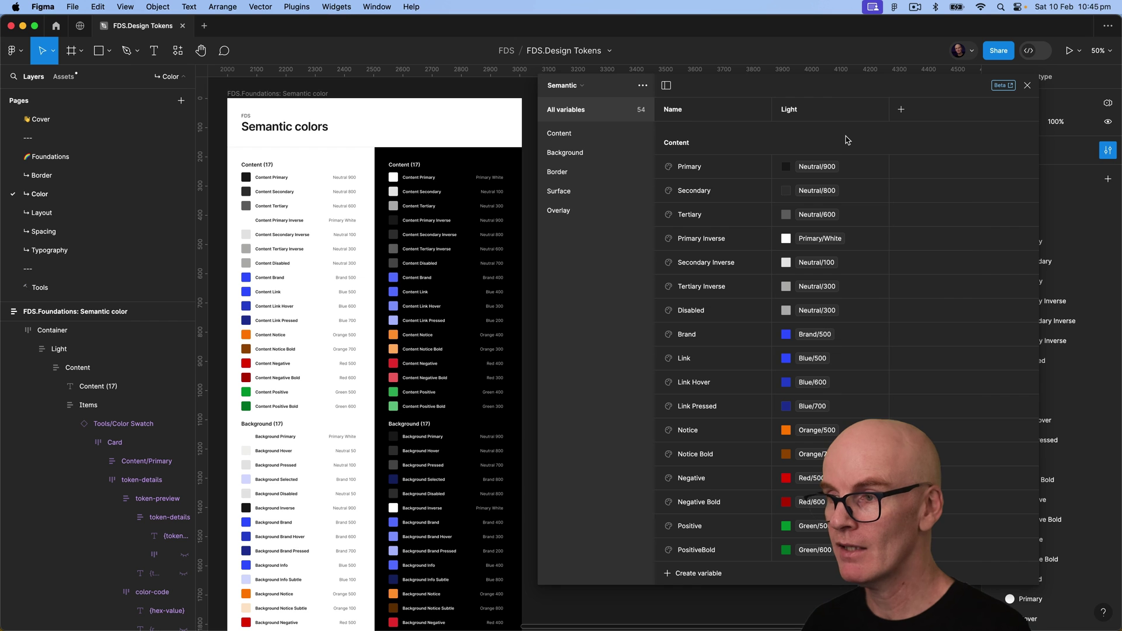
{"action": "scroll", "coordinate": [842, 233], "scroll_direction": "down", "scroll_amount": 5}
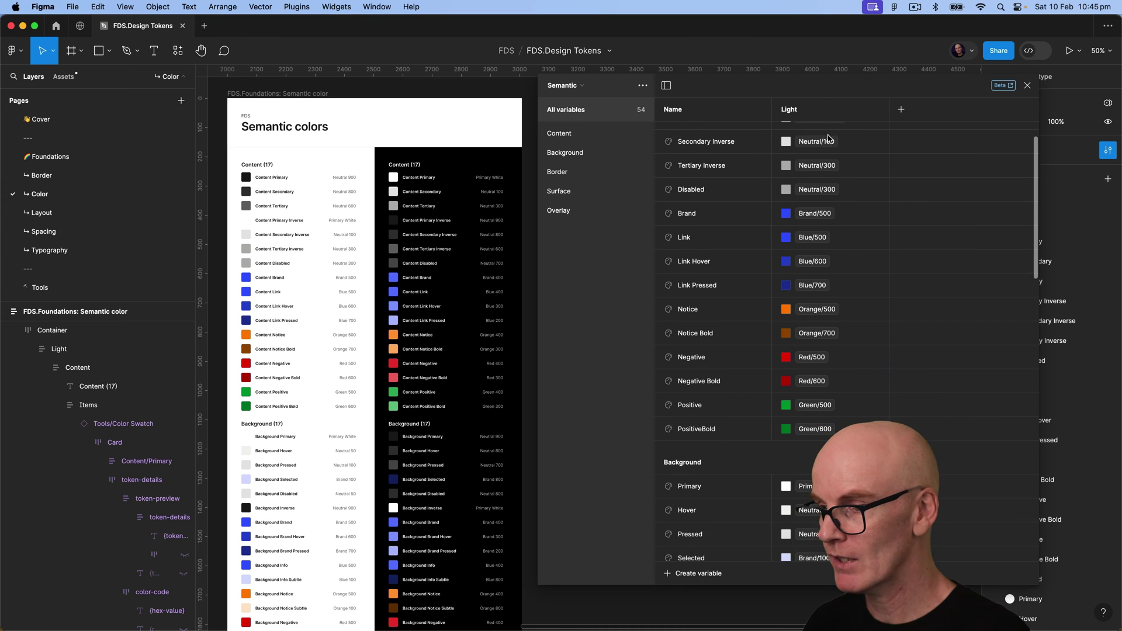
{"action": "scroll", "coordinate": [842, 244], "scroll_direction": "down", "scroll_amount": 7}
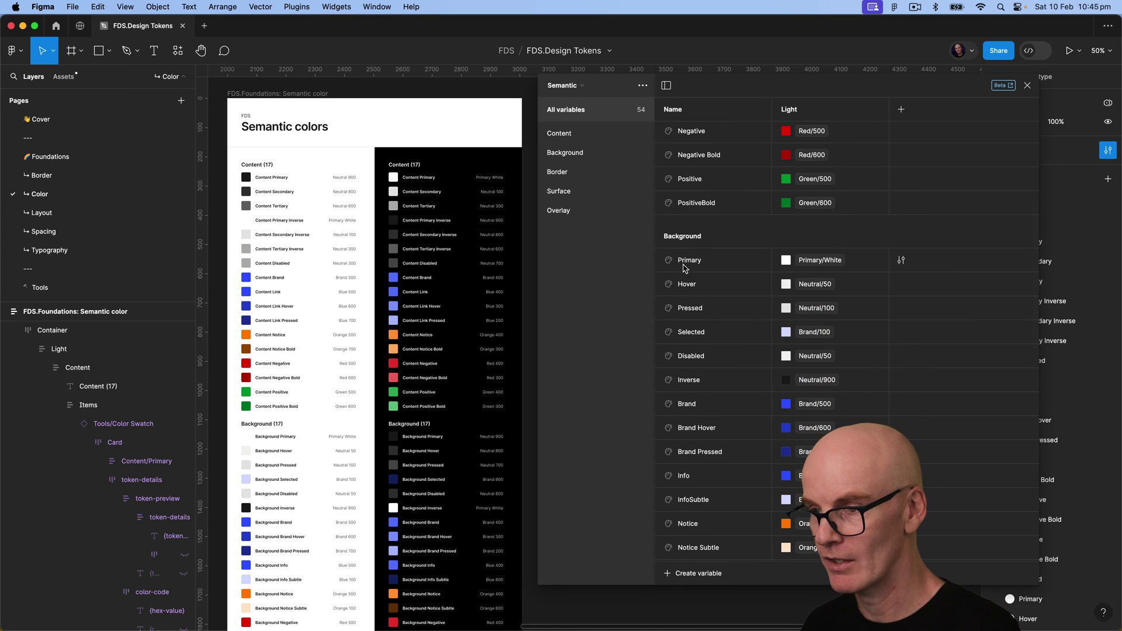
{"action": "scroll", "coordinate": [803, 261], "scroll_direction": "down", "scroll_amount": 20}
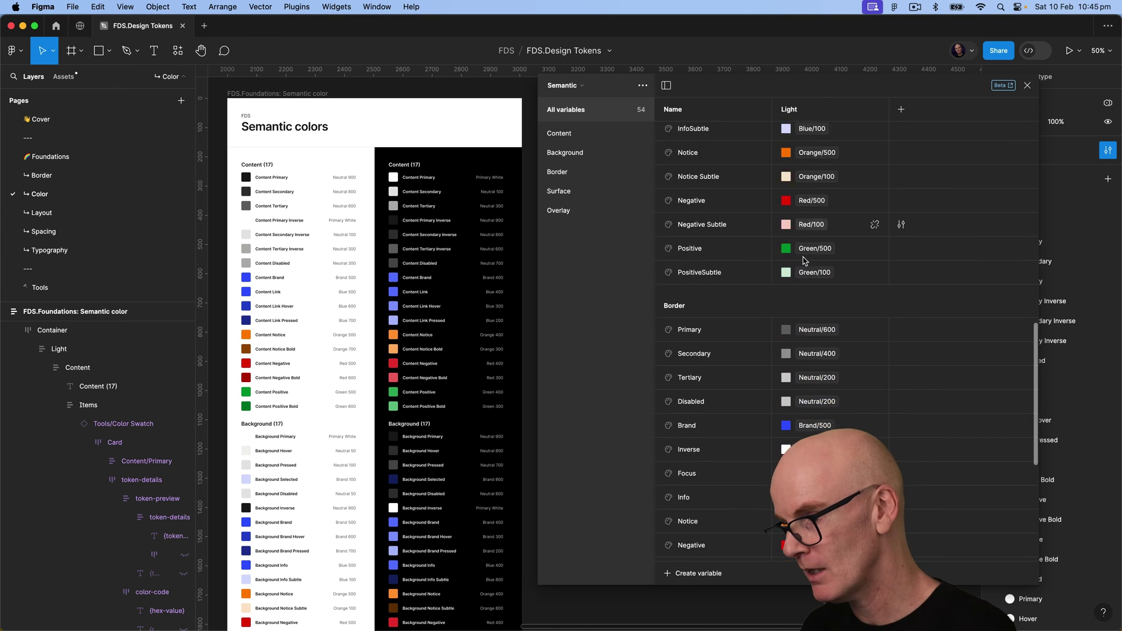
{"action": "scroll", "coordinate": [803, 261], "scroll_direction": "up", "scroll_amount": 20}
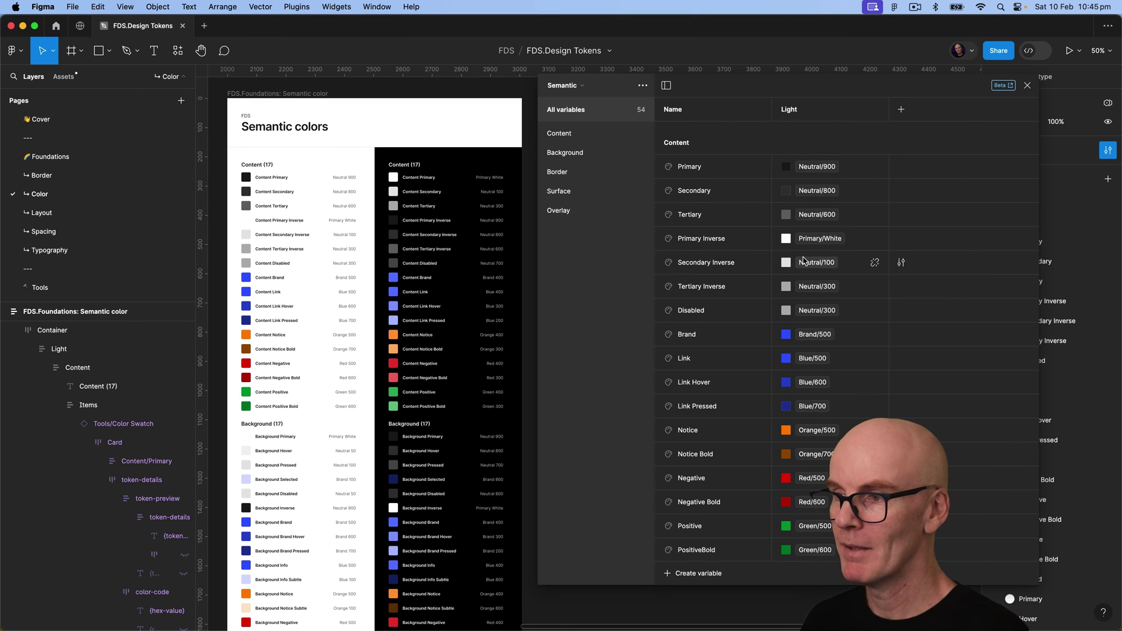
- Add a second mode to the Semantic collection named Dark
{"action": "left_click", "coordinate": [901, 111]}
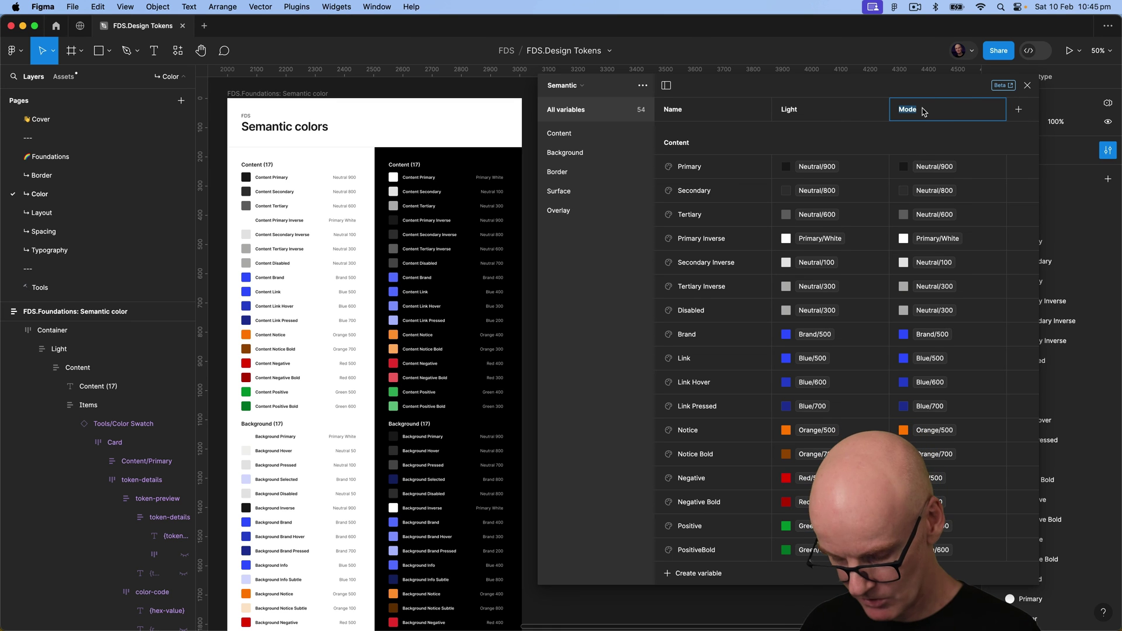
{"action": "type", "text": "Dark"}
{"action": "key", "text": "Return"}
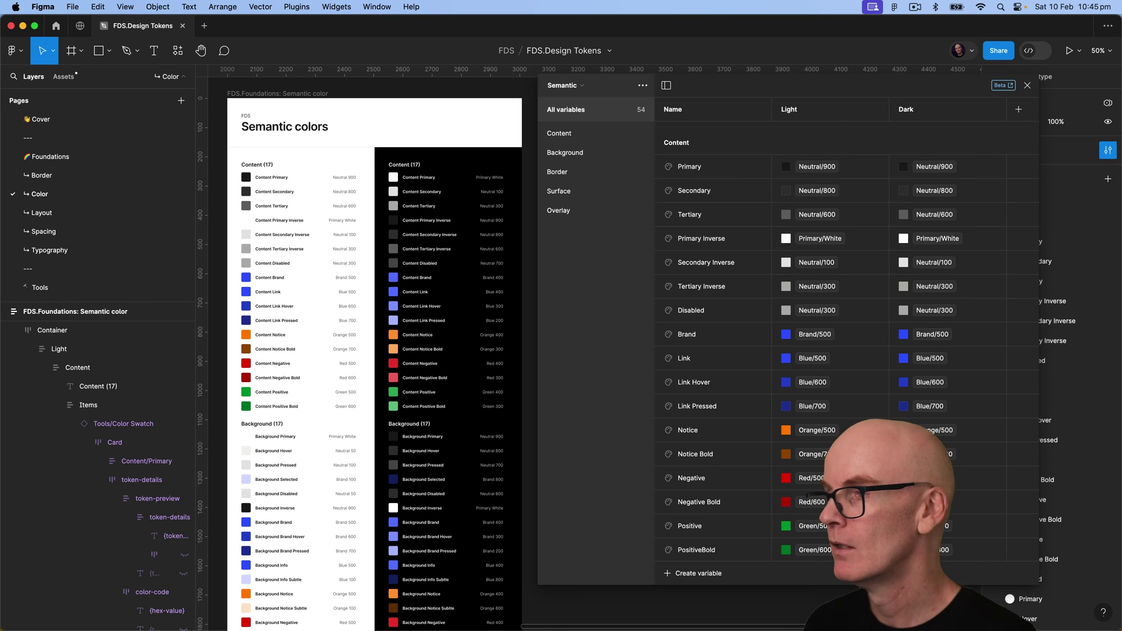
- Alias Content Primary's Dark value to Primary/White
{"action": "left_click", "coordinate": [905, 168]}
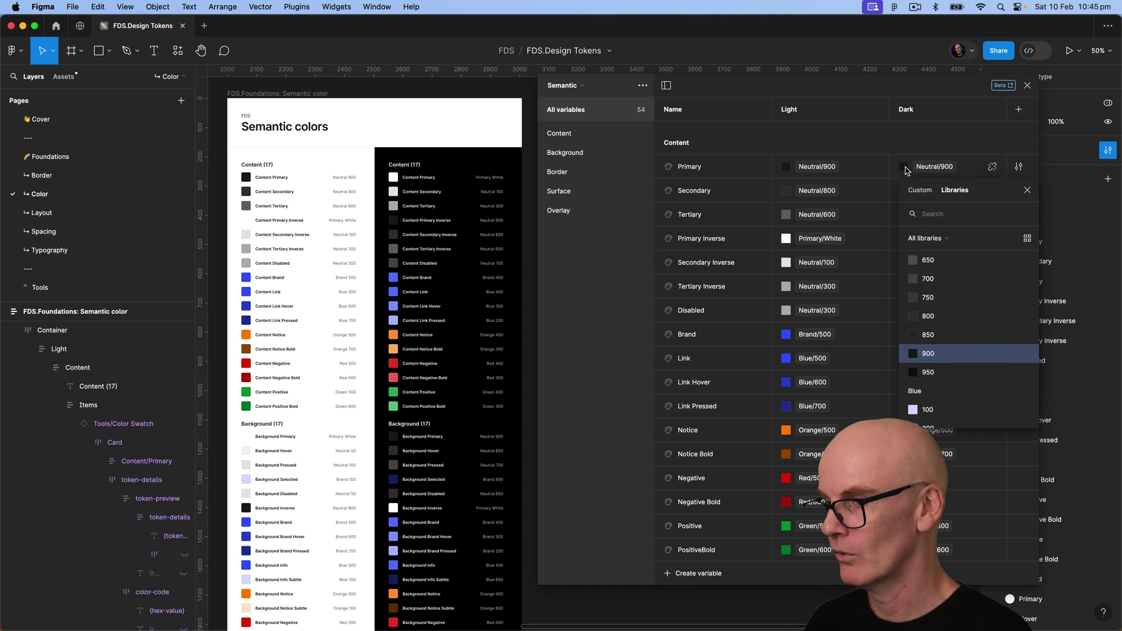
{"action": "scroll", "coordinate": [949, 319], "scroll_direction": "up", "scroll_amount": 10}
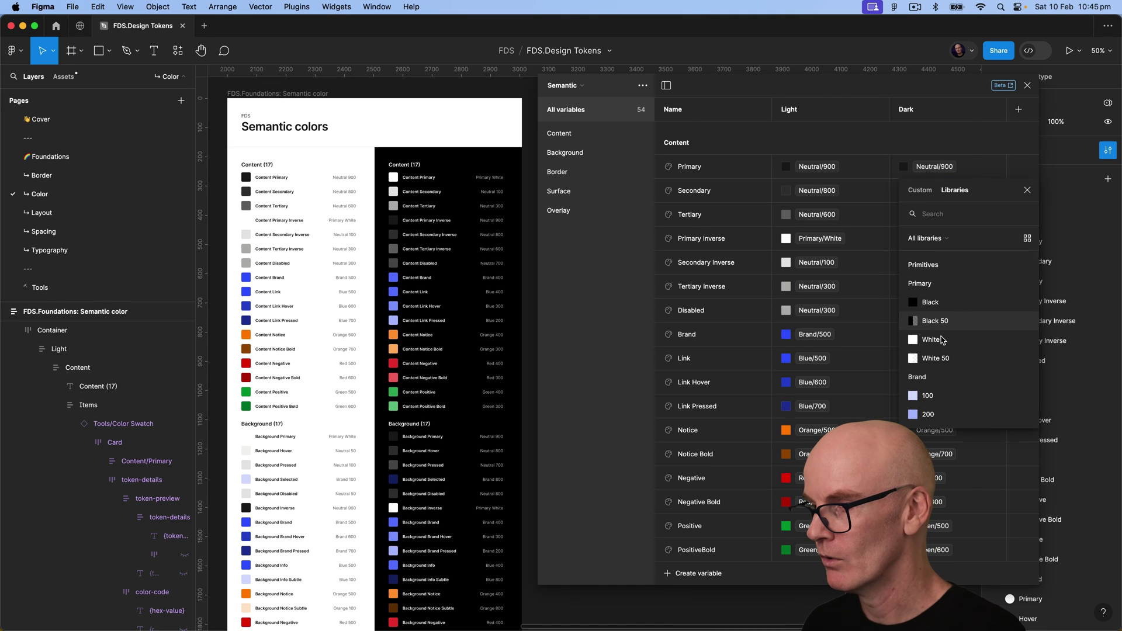
{"action": "left_click", "coordinate": [934, 339]}
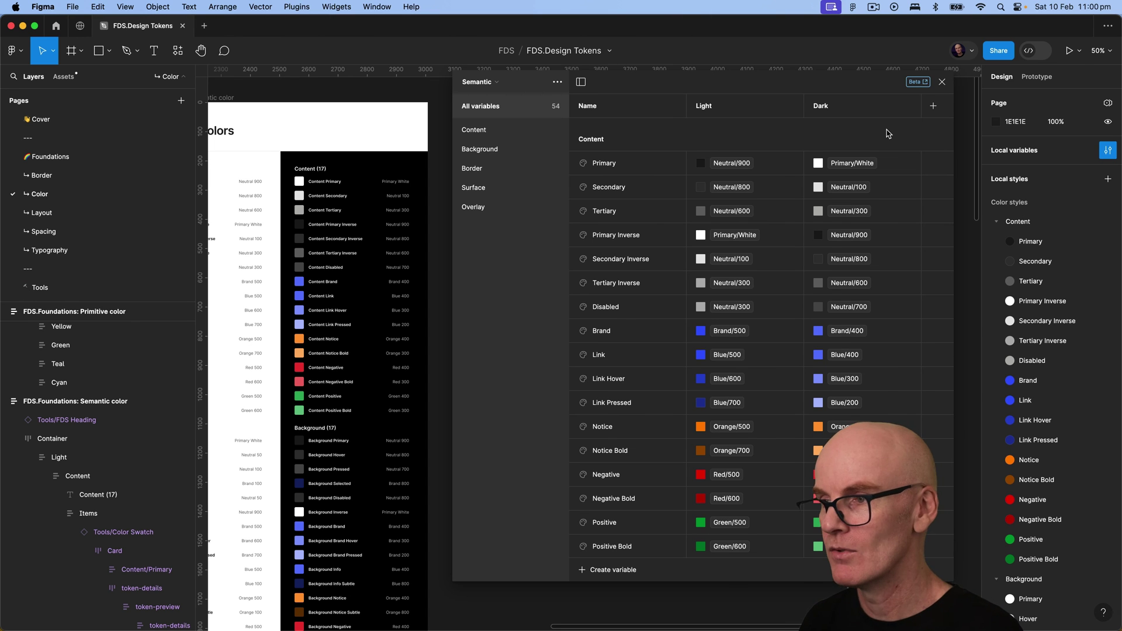
- Review the variables table, close it, and pan to both colour documentation frames
{"action": "scroll", "coordinate": [909, 179], "scroll_direction": "down", "scroll_amount": 5}
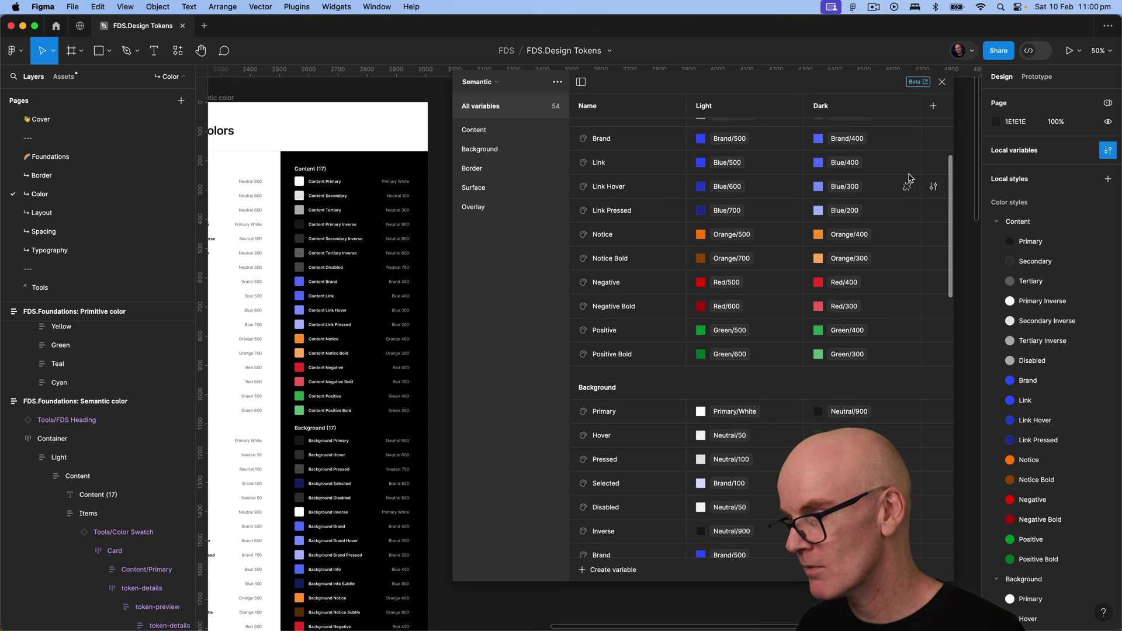
{"action": "scroll", "coordinate": [909, 178], "scroll_direction": "down", "scroll_amount": 18}
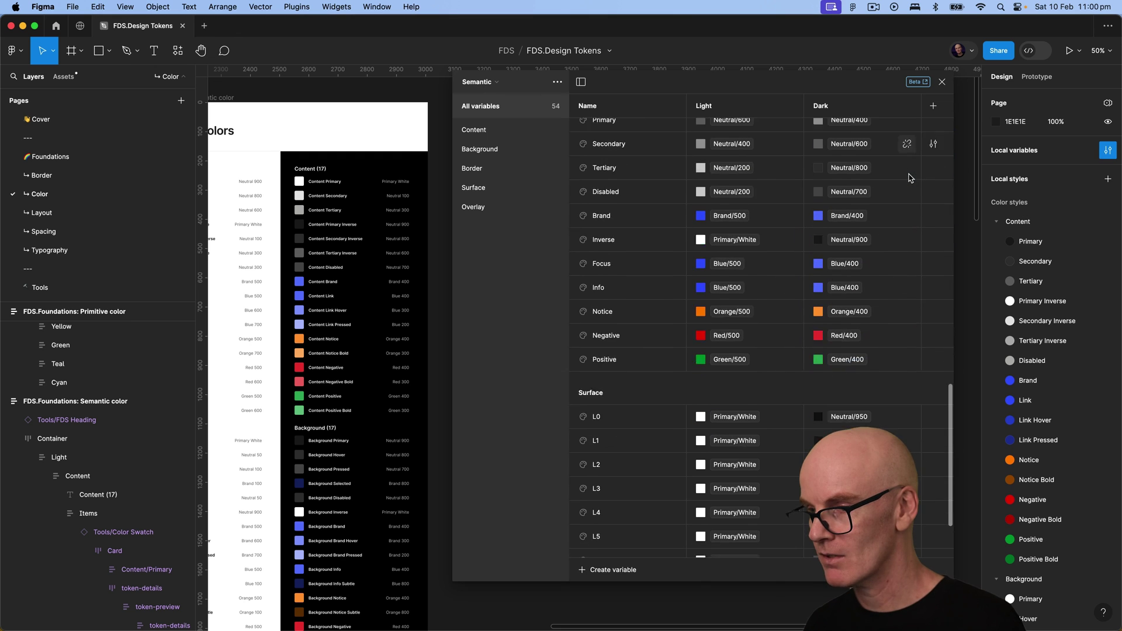
{"action": "scroll", "coordinate": [908, 178], "scroll_direction": "down", "scroll_amount": 3}
{"action": "scroll", "coordinate": [908, 178], "scroll_direction": "up", "scroll_amount": 20}
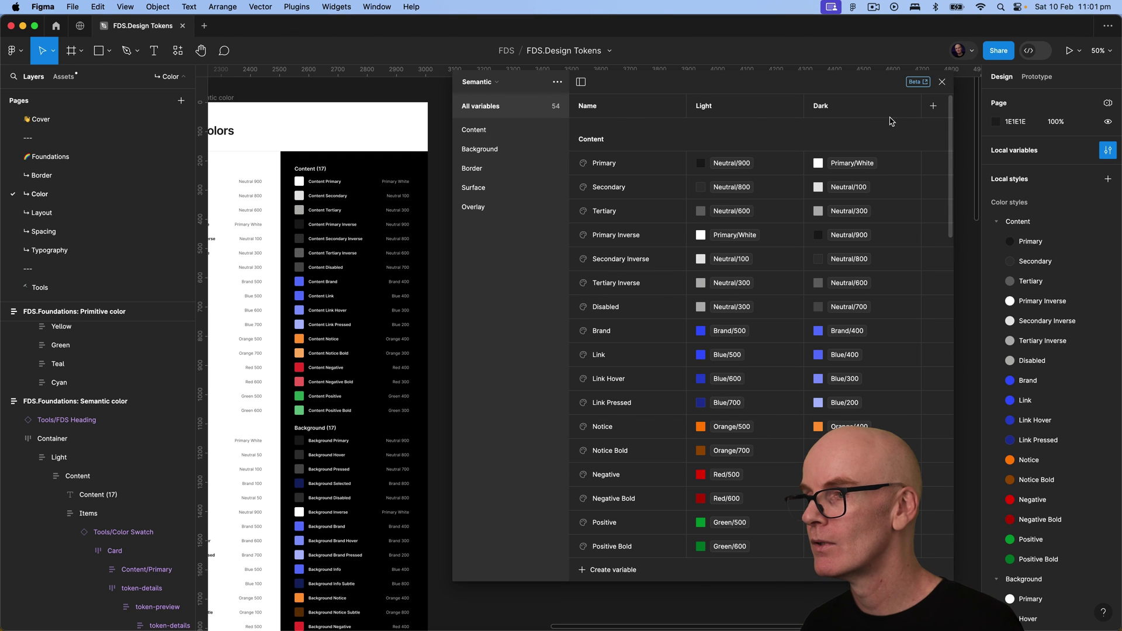
{"action": "left_click", "coordinate": [942, 82]}
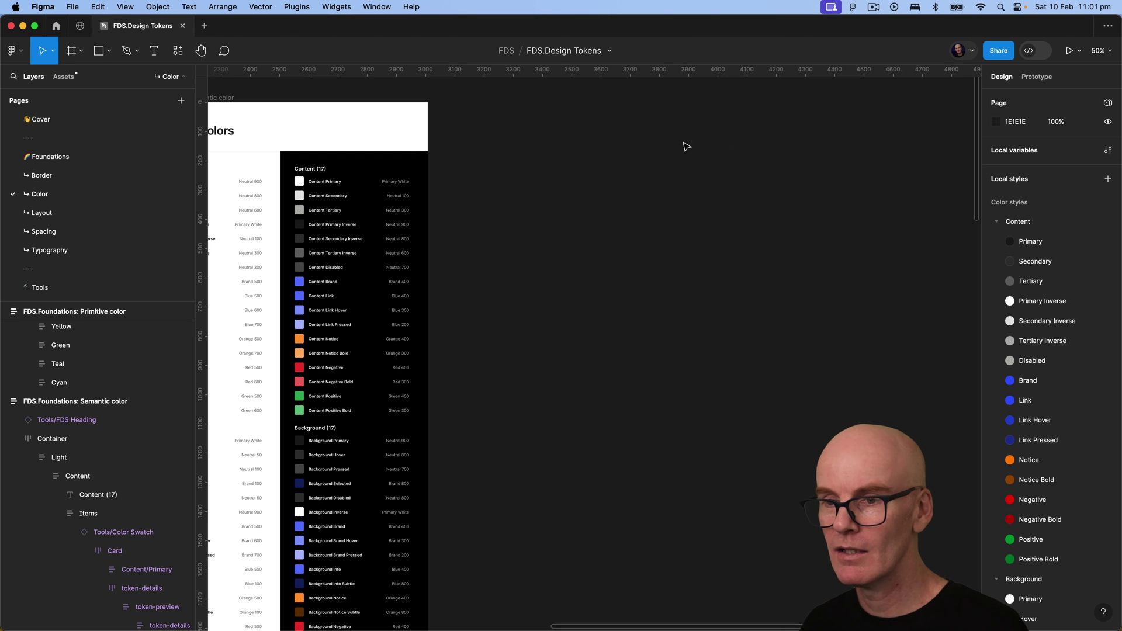
{"action": "left_click_drag", "start_coordinate": [562, 188], "coordinate": [942, 190]}
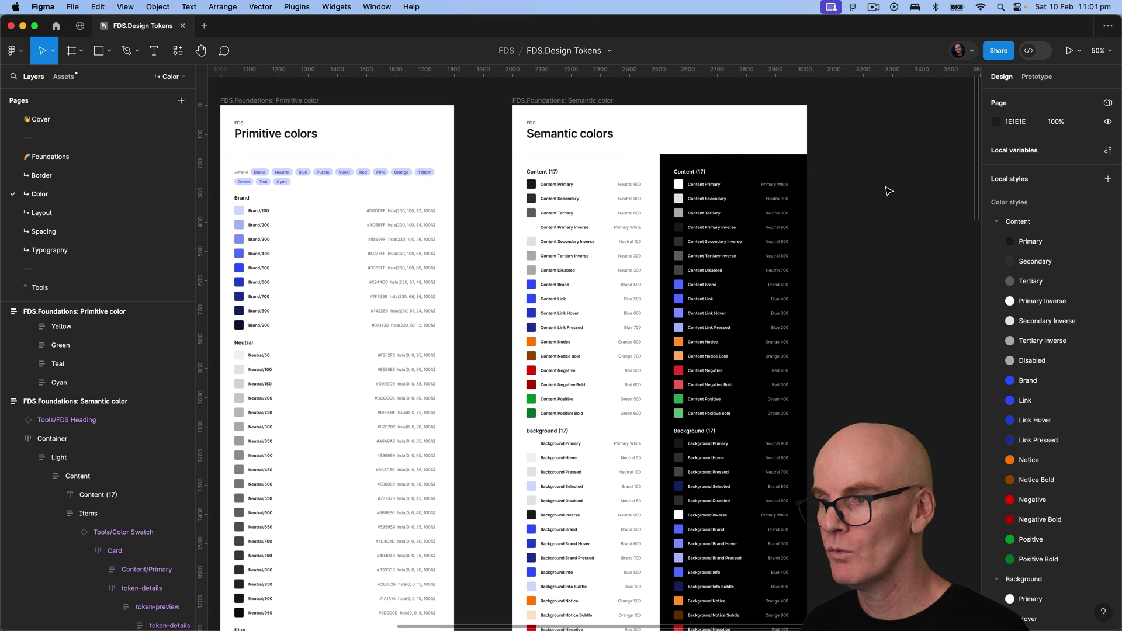
- Collapse the Content, Background, Border, Surface and Overlay colour style groups in Local styles
{"action": "left_click", "coordinate": [997, 222]}
{"action": "scroll", "coordinate": [1019, 223], "scroll_direction": "down", "scroll_amount": 1}
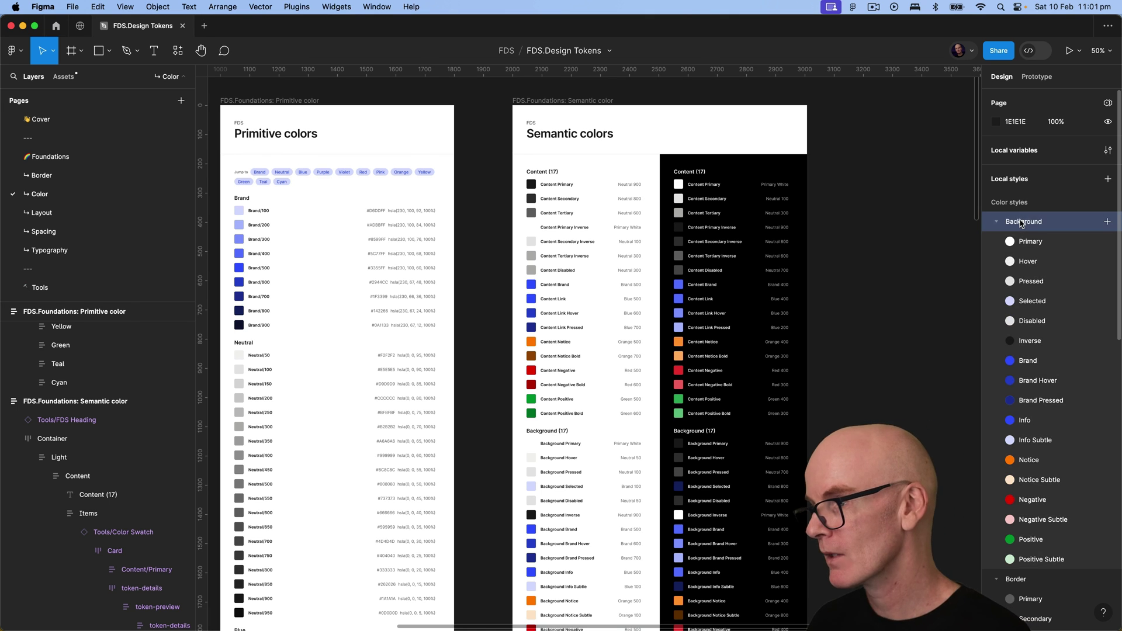
{"action": "left_click", "coordinate": [1020, 222]}
{"action": "scroll", "coordinate": [1020, 223], "scroll_direction": "down", "scroll_amount": 1}
{"action": "left_click", "coordinate": [1024, 222]}
{"action": "scroll", "coordinate": [1024, 223], "scroll_direction": "down", "scroll_amount": 1}
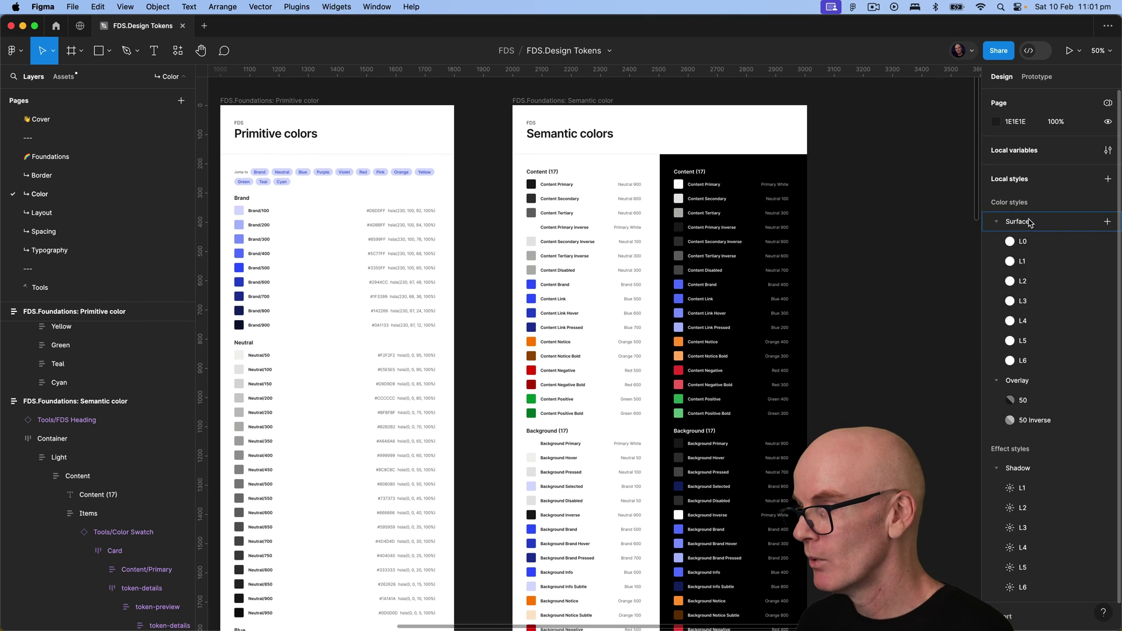
{"action": "left_click", "coordinate": [1028, 222]}
{"action": "scroll", "coordinate": [1029, 222], "scroll_direction": "down", "scroll_amount": 1}
{"action": "left_click", "coordinate": [1028, 222]}
{"action": "scroll", "coordinate": [1028, 222], "scroll_direction": "down", "scroll_amount": 2}
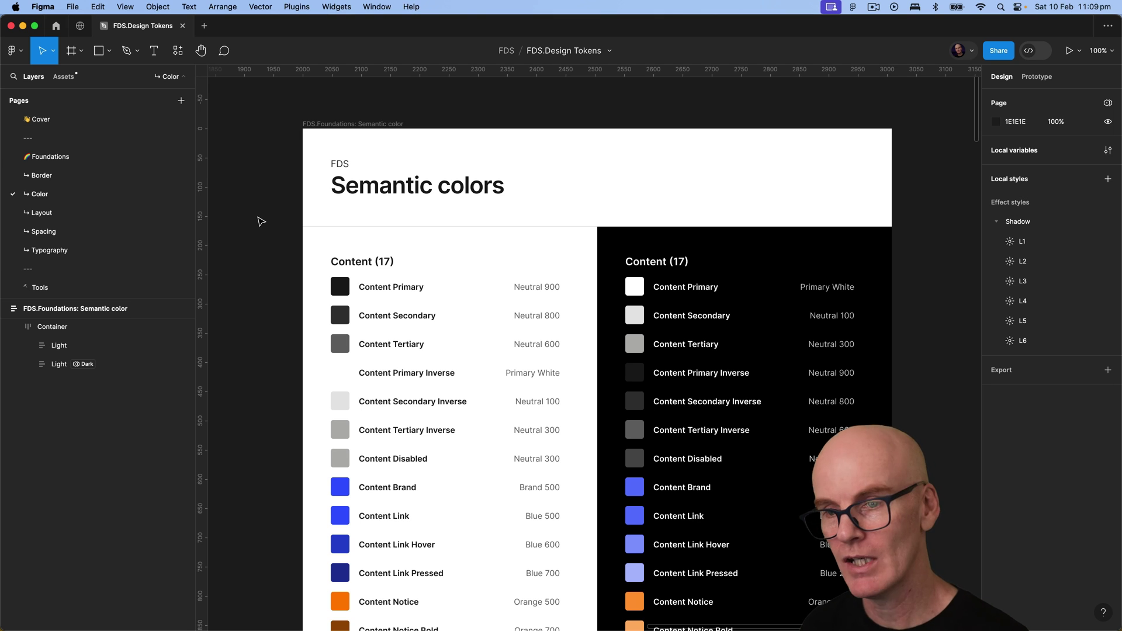
- Set the Content Primary swatch rectangle's fill to the Content/Primary variable
{"action": "left_click", "coordinate": [337, 287], "text": "super"}
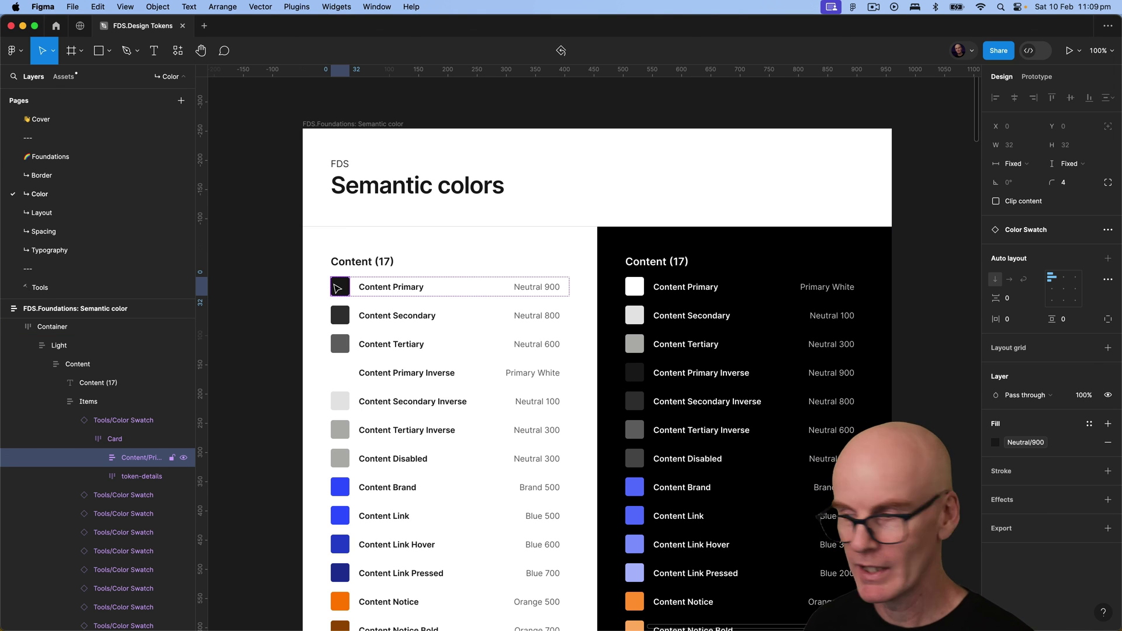
{"action": "left_click", "coordinate": [996, 443]}
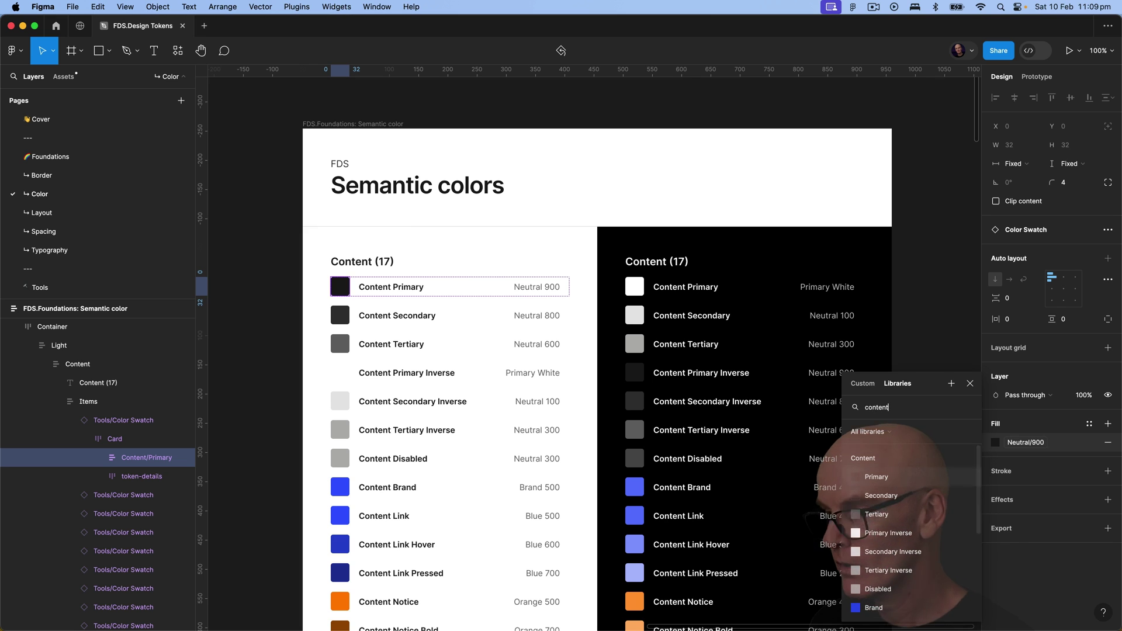
{"action": "left_click", "coordinate": [876, 477]}
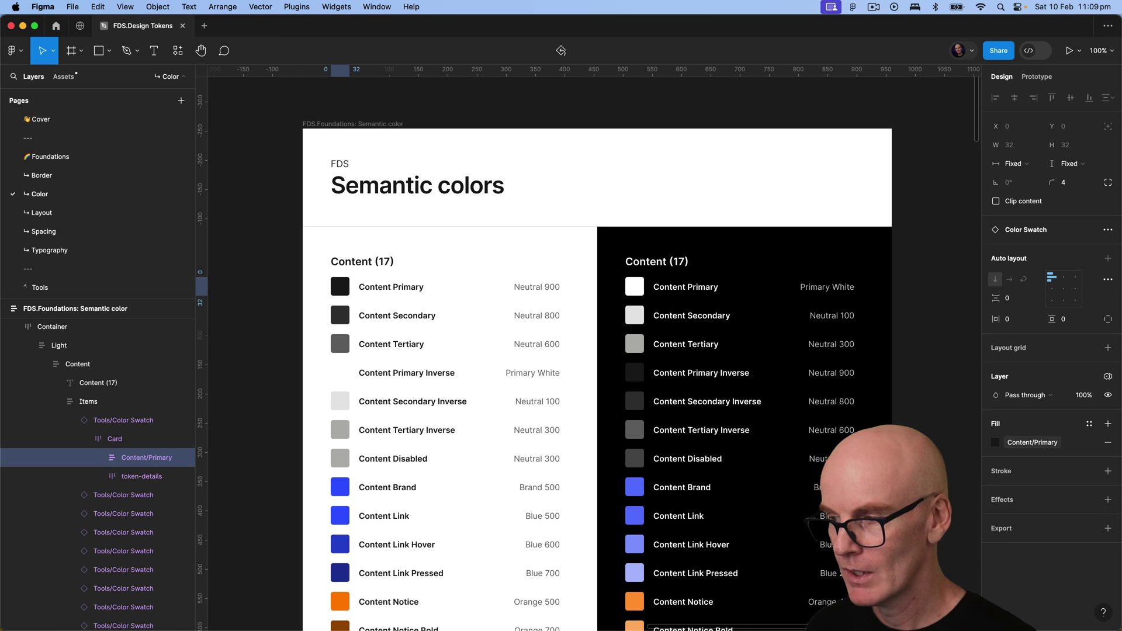